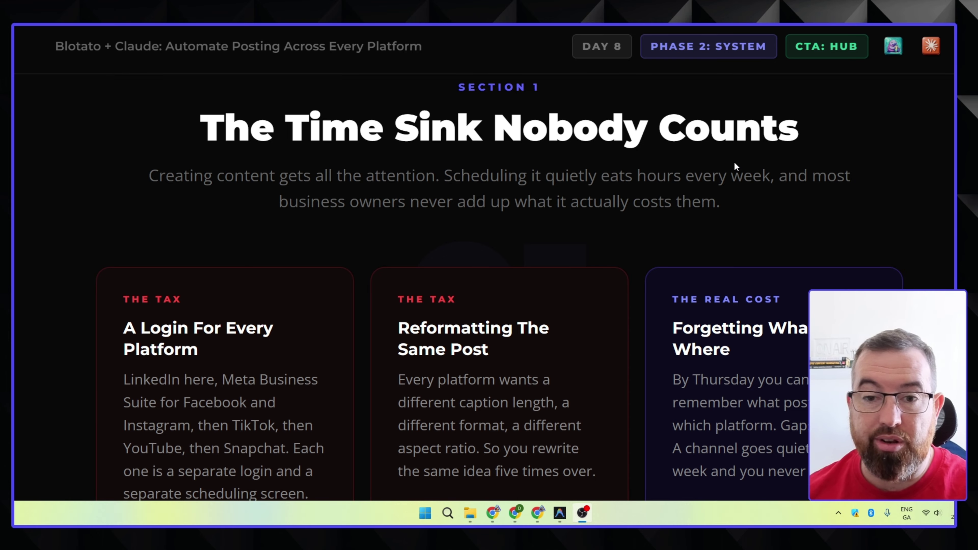
Read the three cost cards under "The Time Sink Nobody Counts", highlighting the heading of each card
scroll(424, 216, "down", 1)
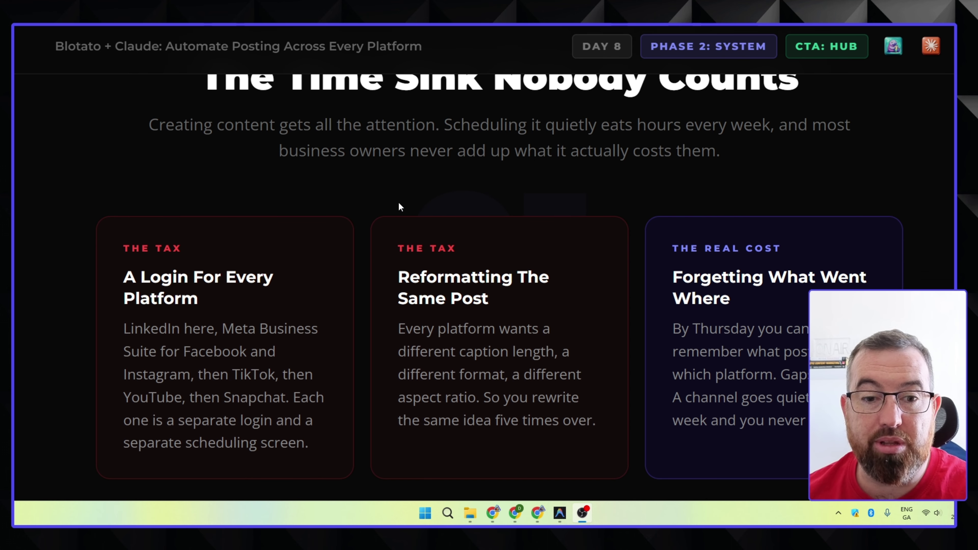
scroll(371, 198, "down", 2)
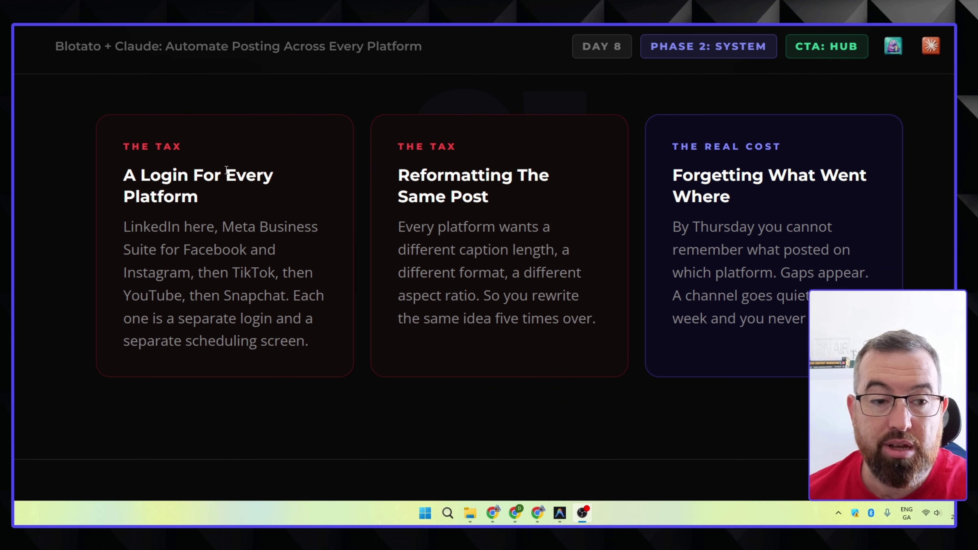
left_click_drag(216, 203, 121, 184)
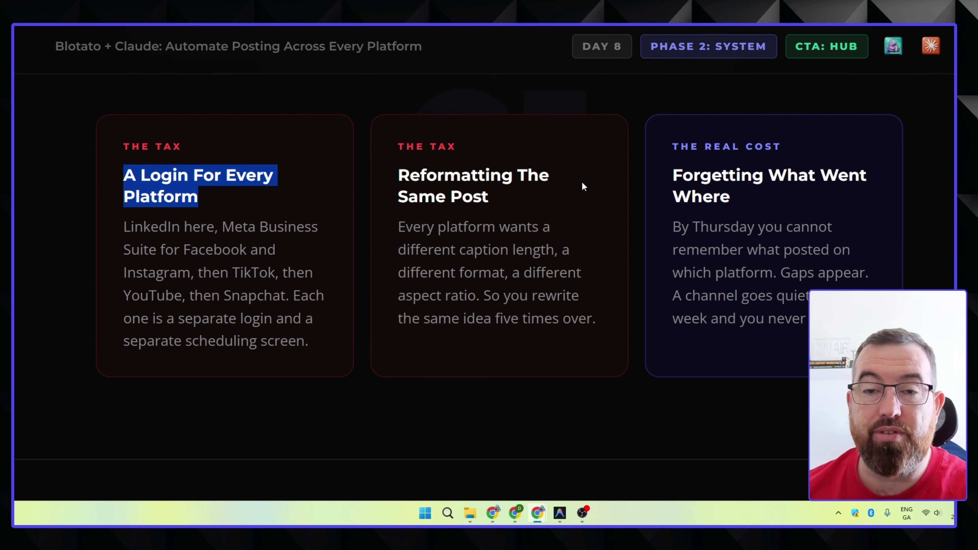
left_click(447, 25)
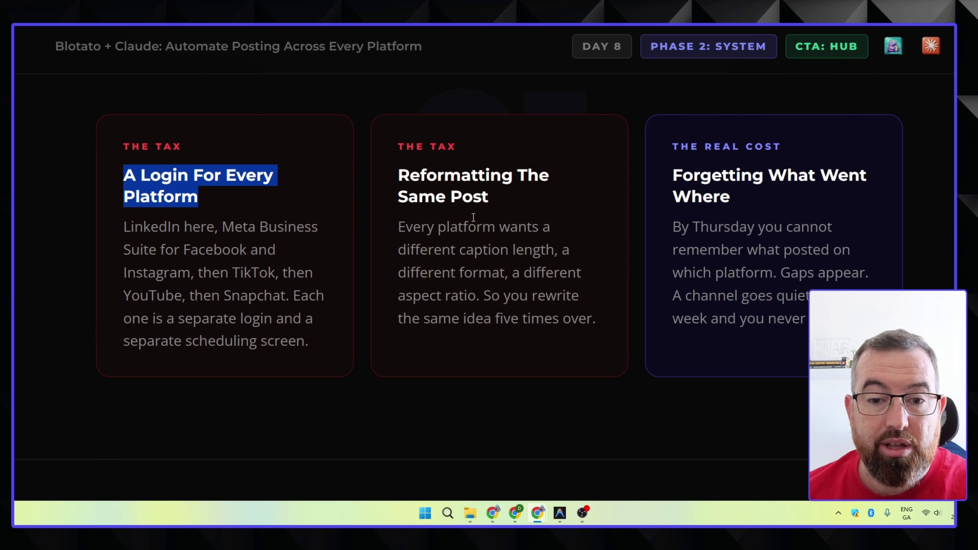
left_click_drag(510, 227, 397, 177)
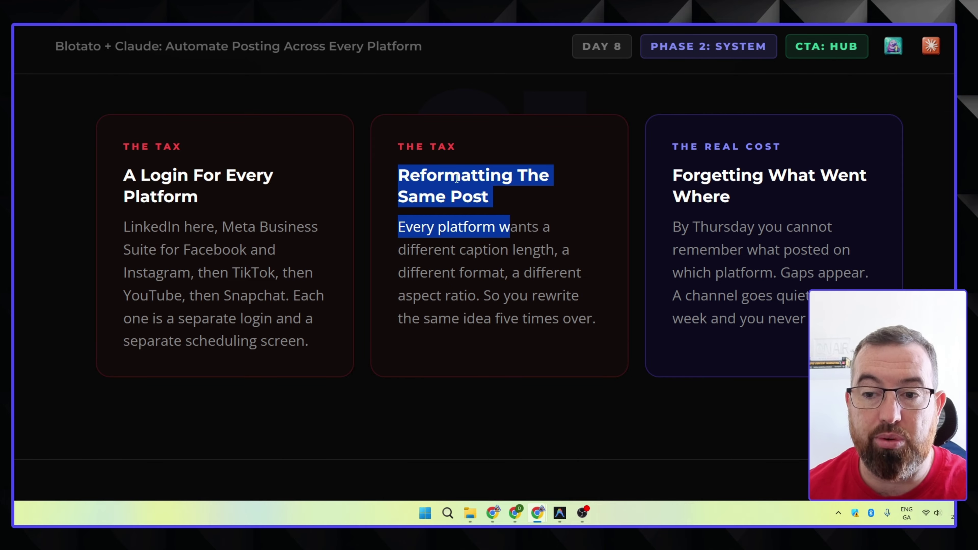
left_click_drag(732, 199, 672, 177)
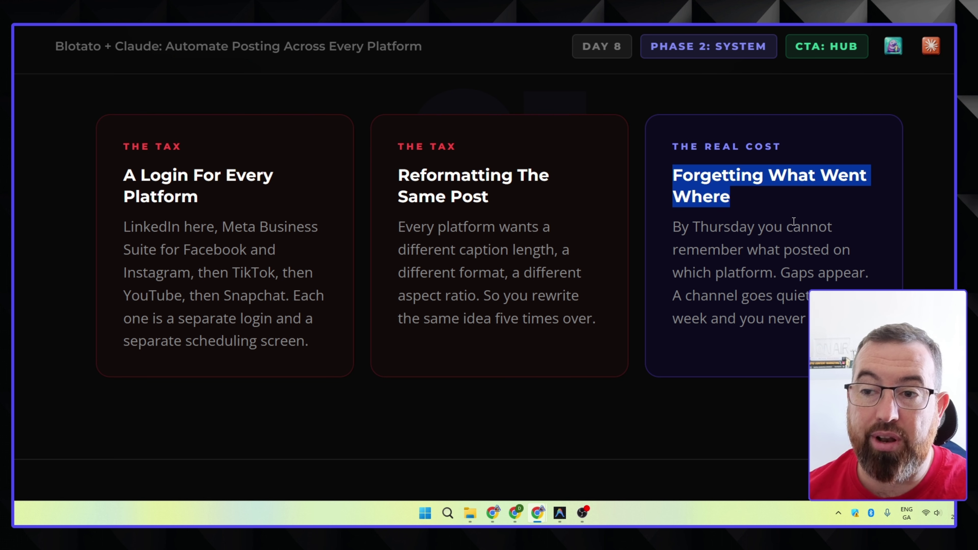
Examine the Section 2 diagram of manual scheduling platform by platform, highlighting the log-in item on the Meta Suite card
scroll(797, 227, "down", 8)
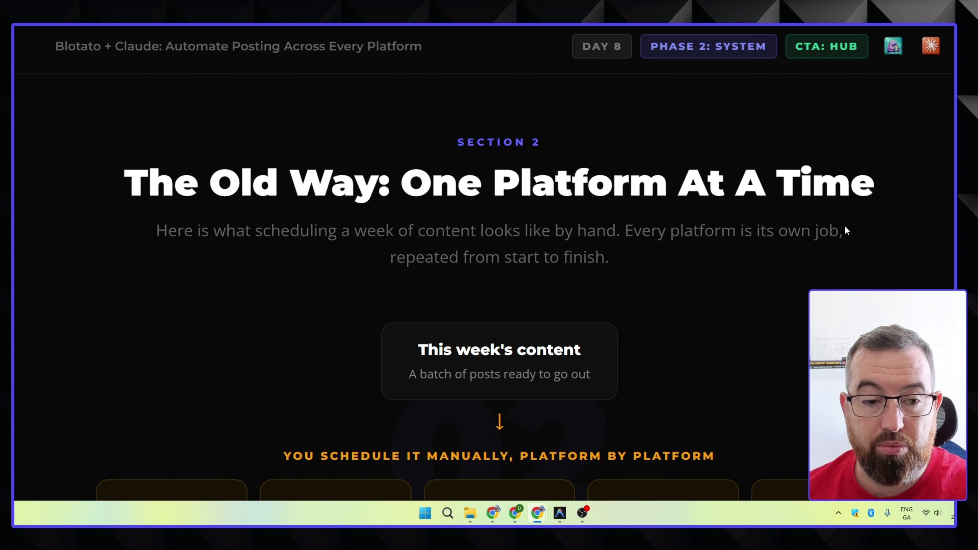
scroll(893, 261, "down", 4)
scroll(893, 258, "up", 1)
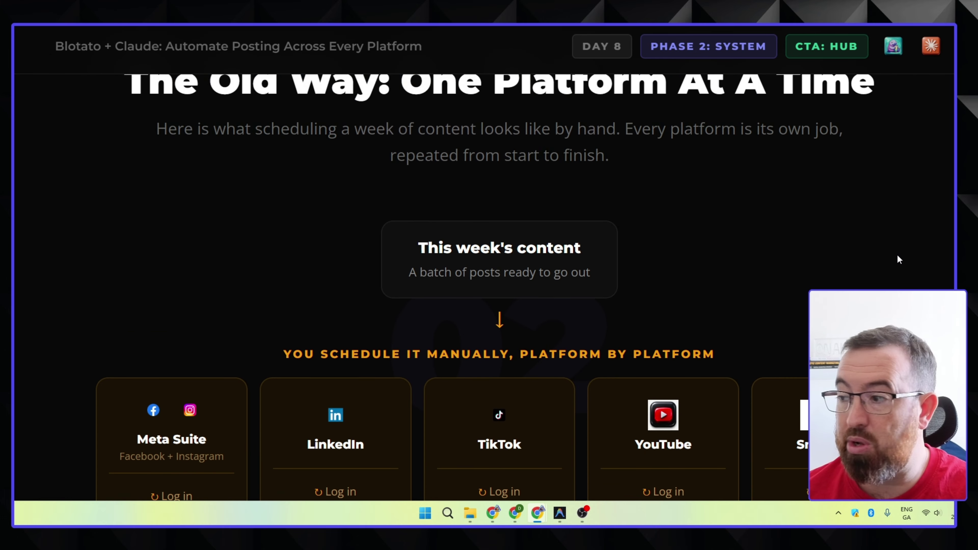
scroll(898, 259, "down", 3)
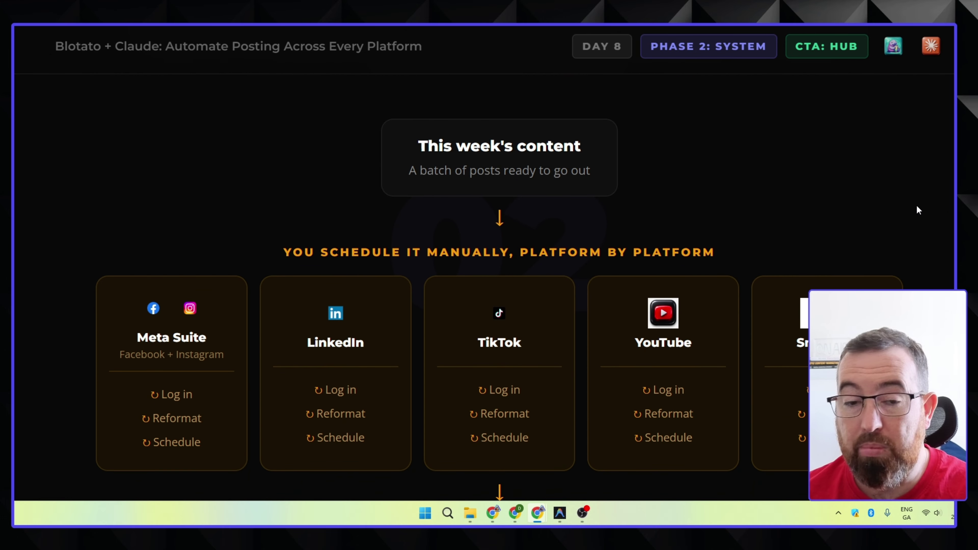
scroll(873, 179, "up", 2)
scroll(870, 180, "down", 5)
scroll(858, 172, "up", 1)
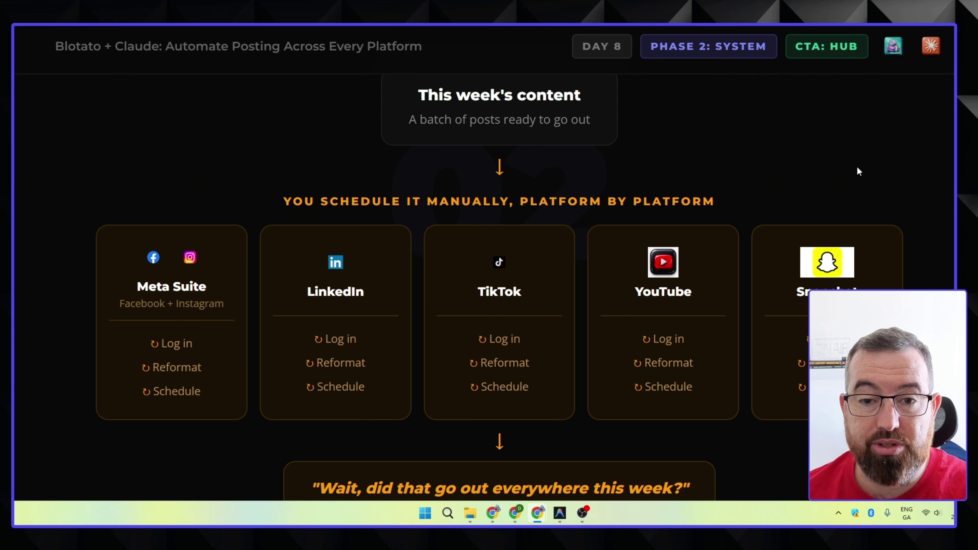
scroll(786, 147, "up", 1)
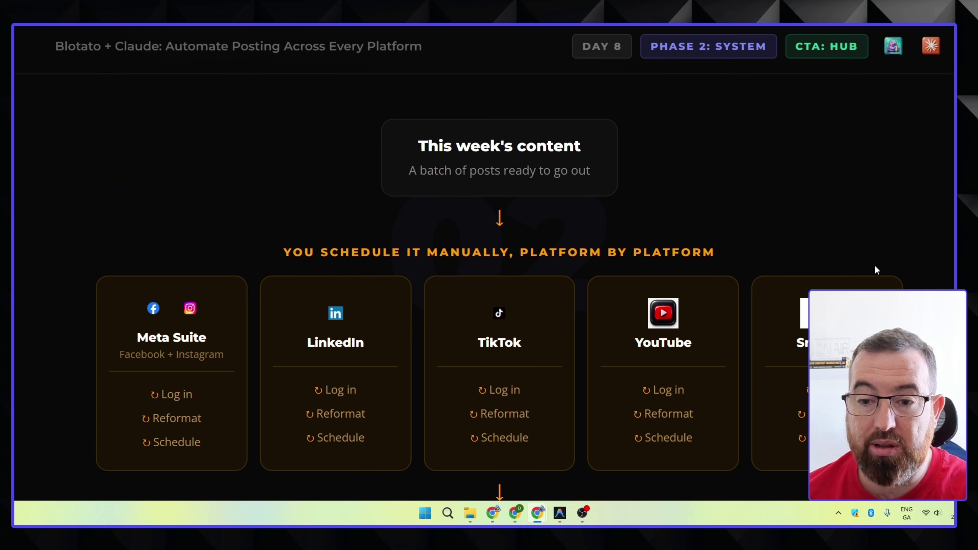
scroll(876, 270, "down", 2)
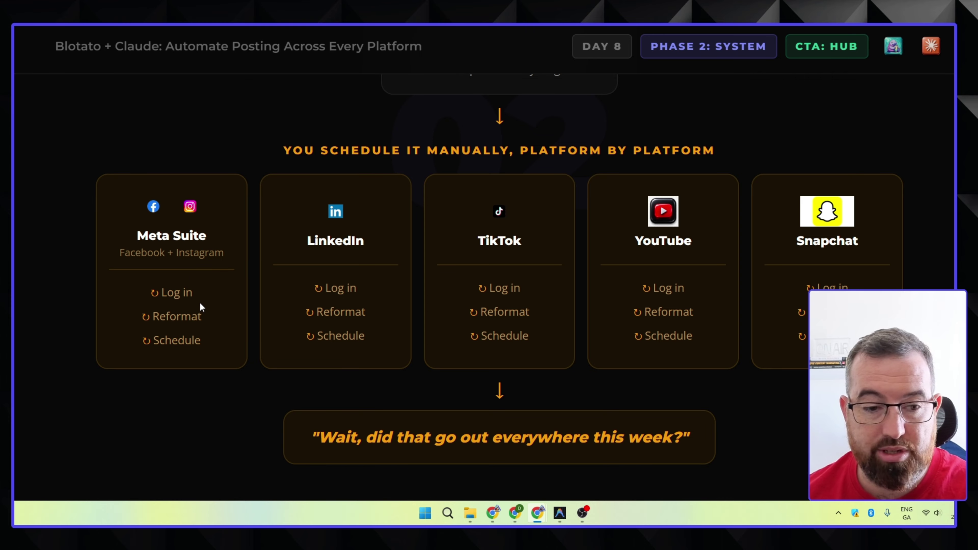
left_click_drag(200, 302, 167, 294)
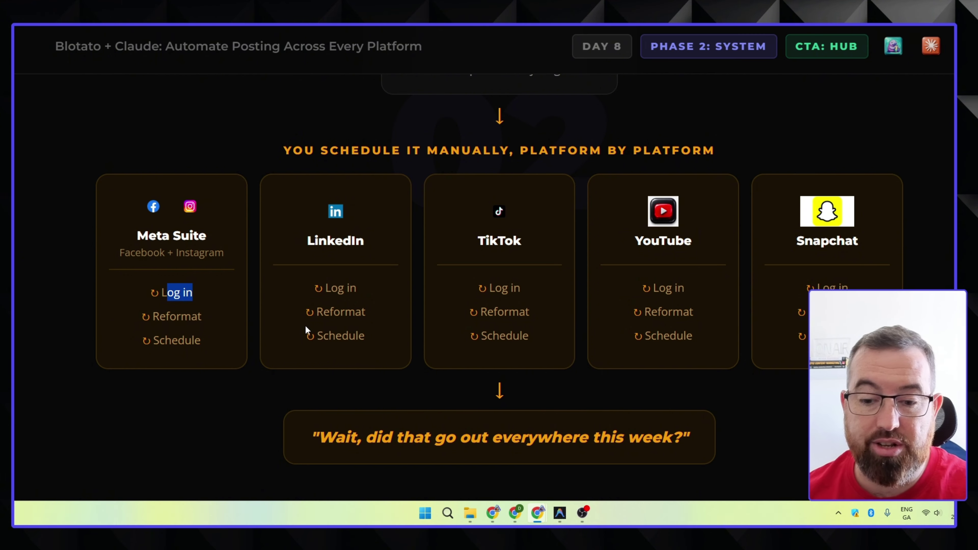
Switch to the code editor and review Claude's updated posting plan, including platform routing, running order and the remaining tasks
left_click(558, 512)
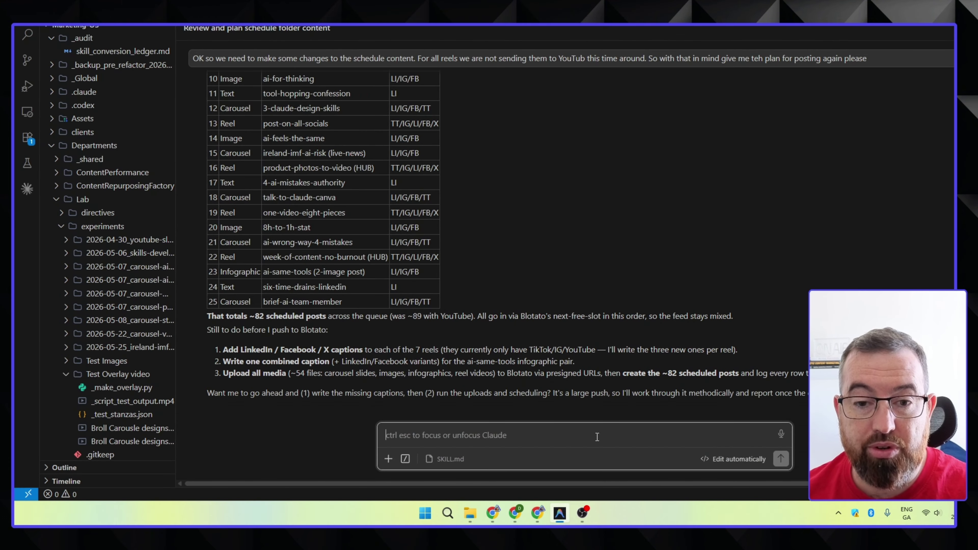
scroll(539, 295, "up", 5)
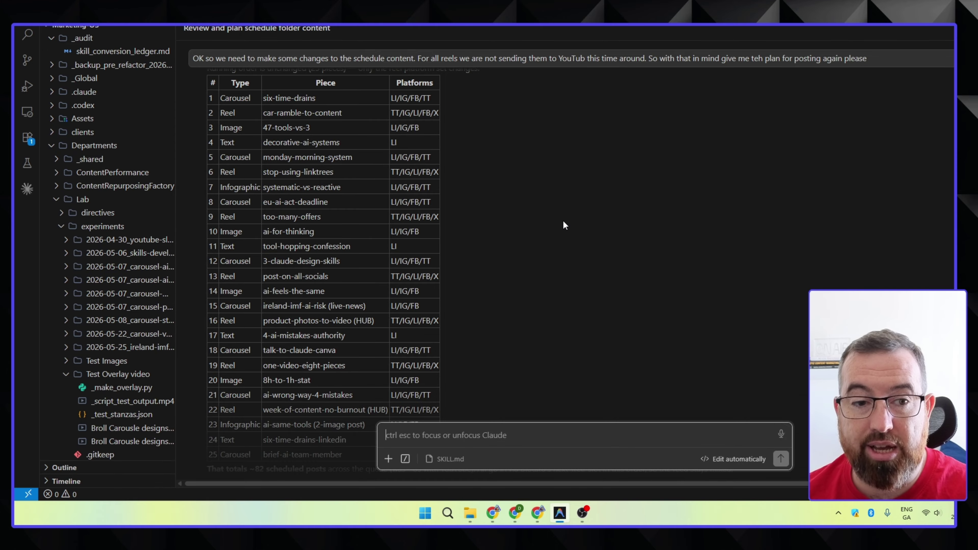
scroll(562, 221, "up", 4)
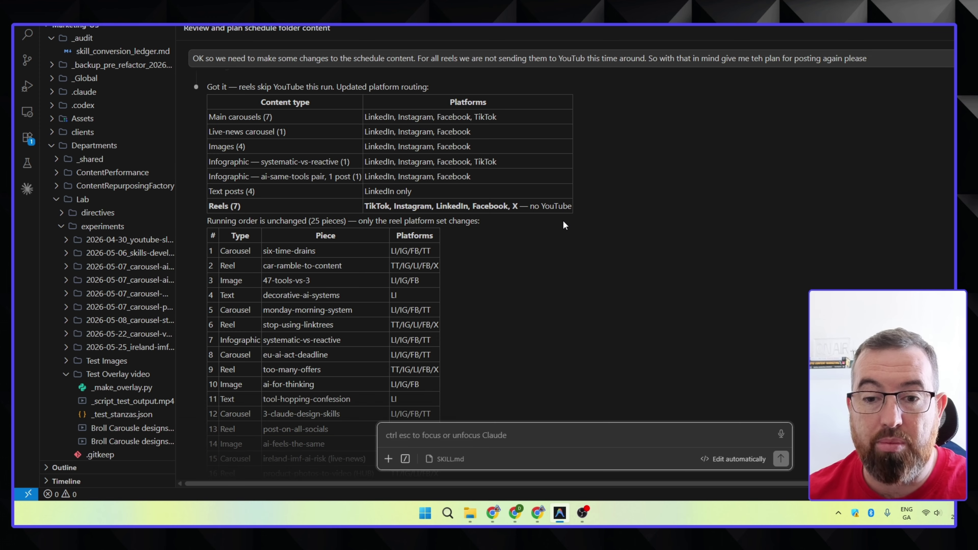
scroll(559, 236, "down", 2)
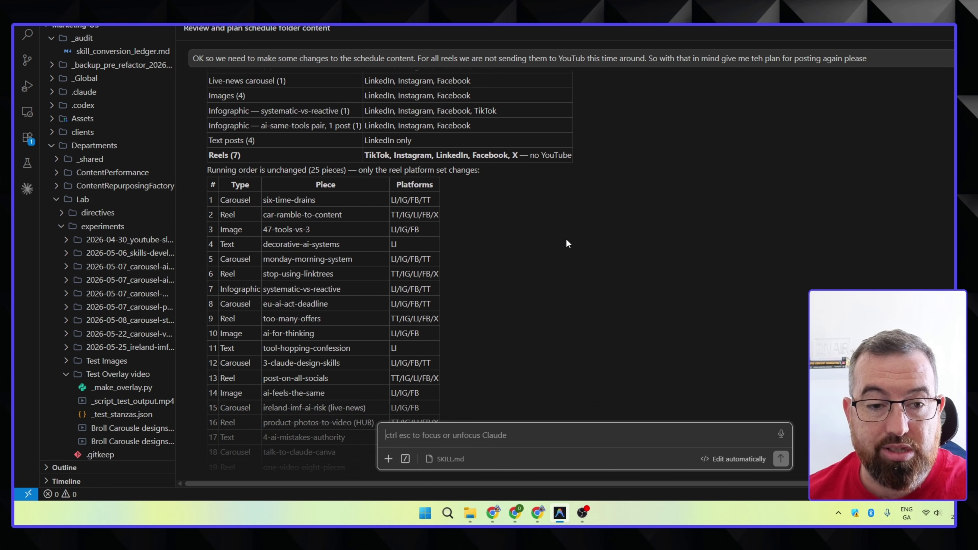
scroll(237, 223, "down", 10)
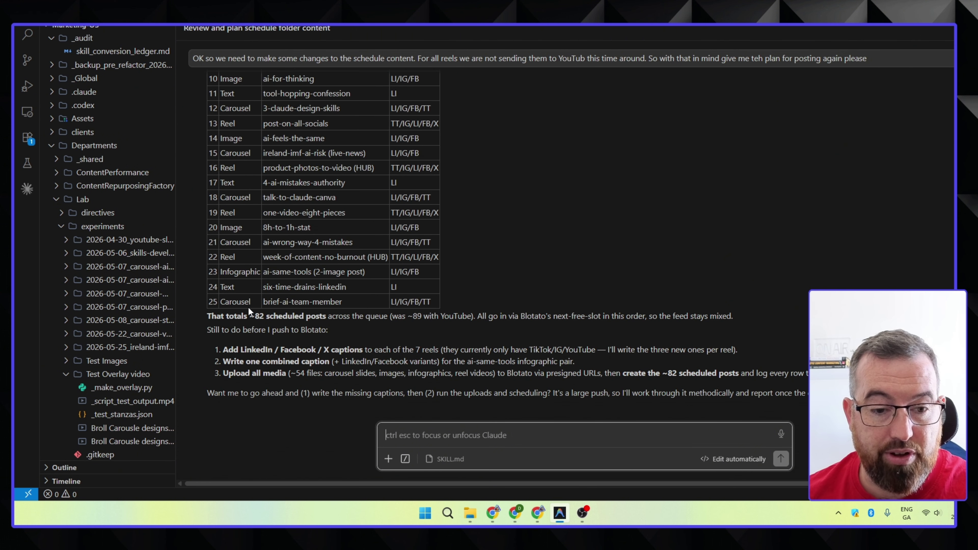
scroll(337, 283, "up", 6)
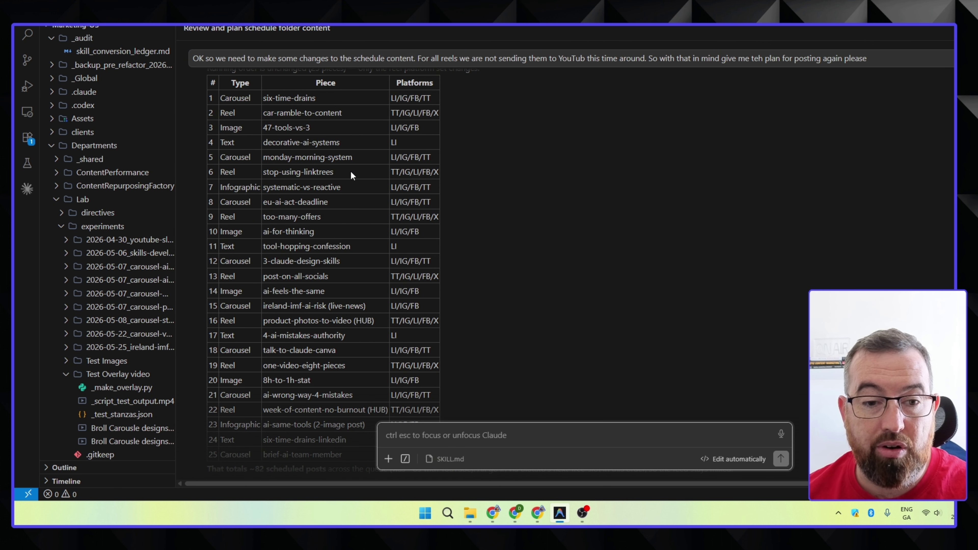
left_click_drag(390, 98, 431, 116)
scroll(515, 164, "up", 5)
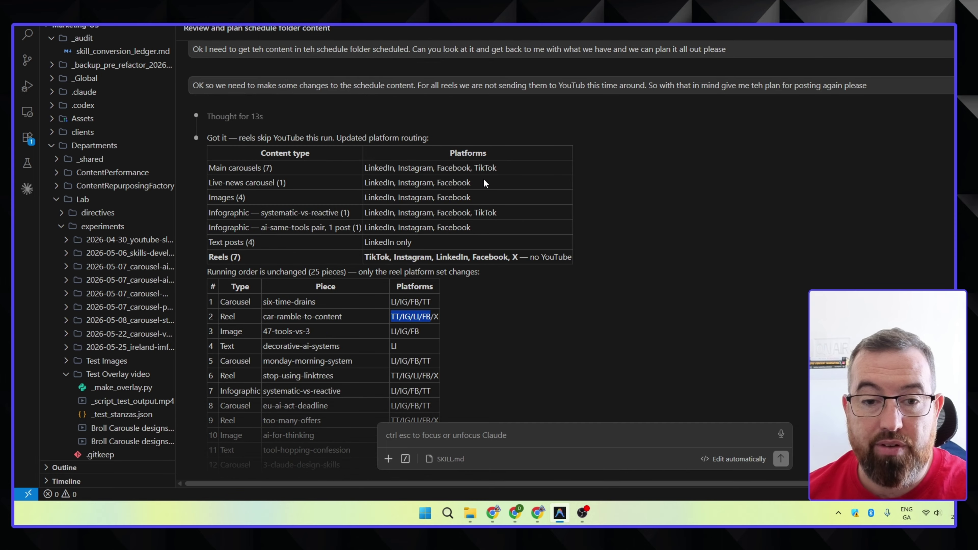
scroll(563, 228, "down", 6)
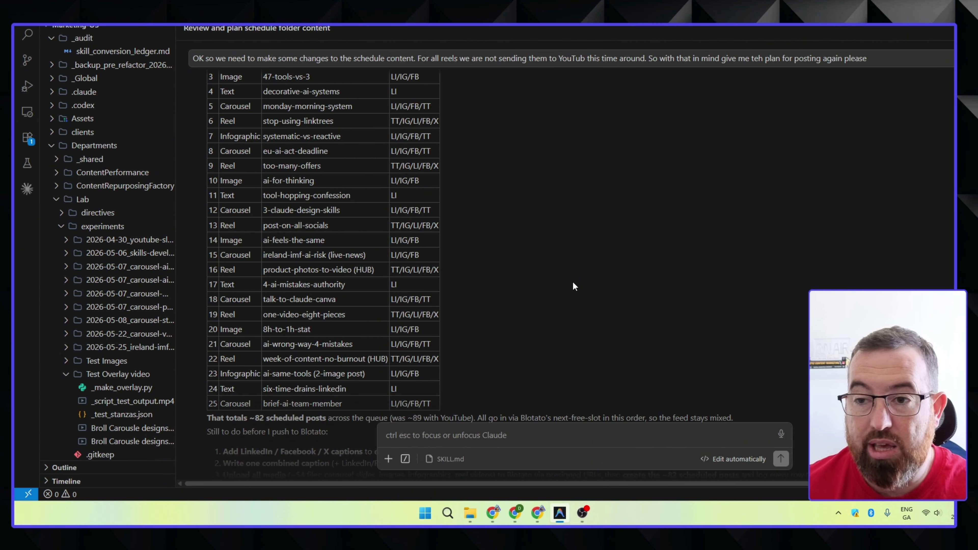
Switch to Blotato in the browser and show the scheduled content in the Calendar (BETA) view
left_click(560, 513)
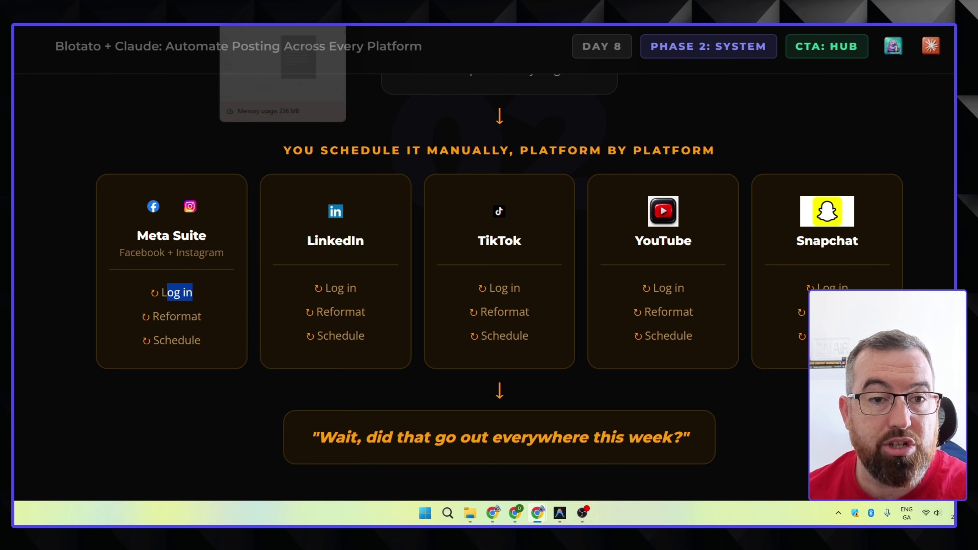
left_click(250, 26)
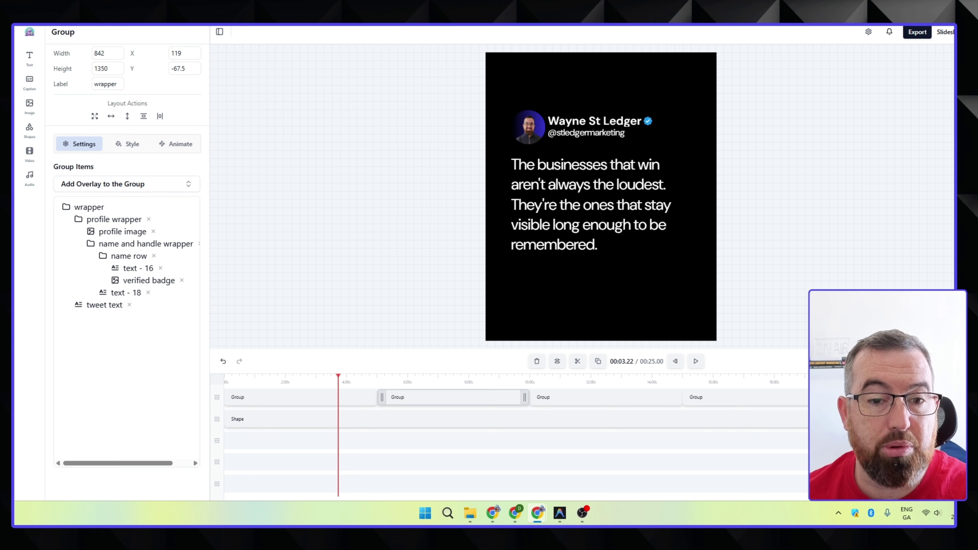
right_click(31, 33)
left_click(47, 46)
left_click(316, 26)
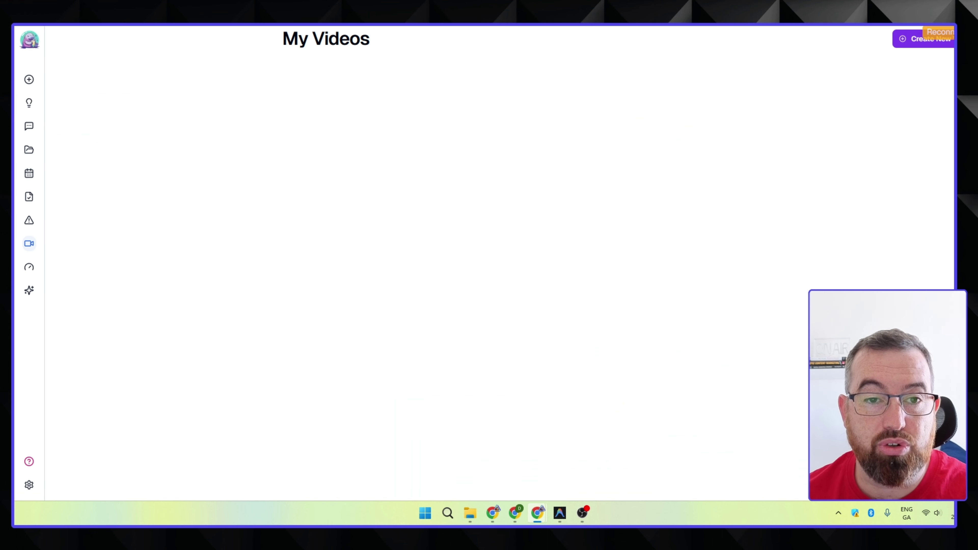
mouse_move(37, 185)
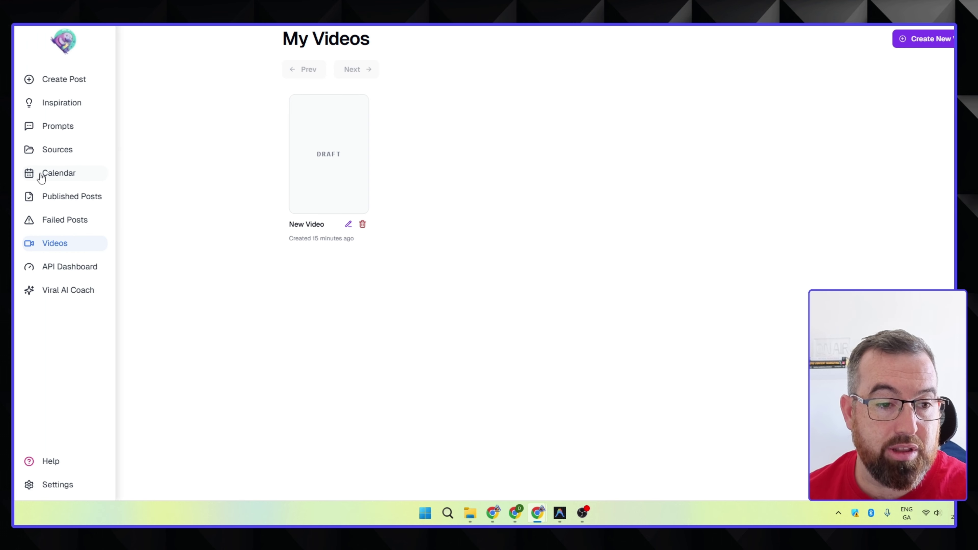
left_click(100, 180)
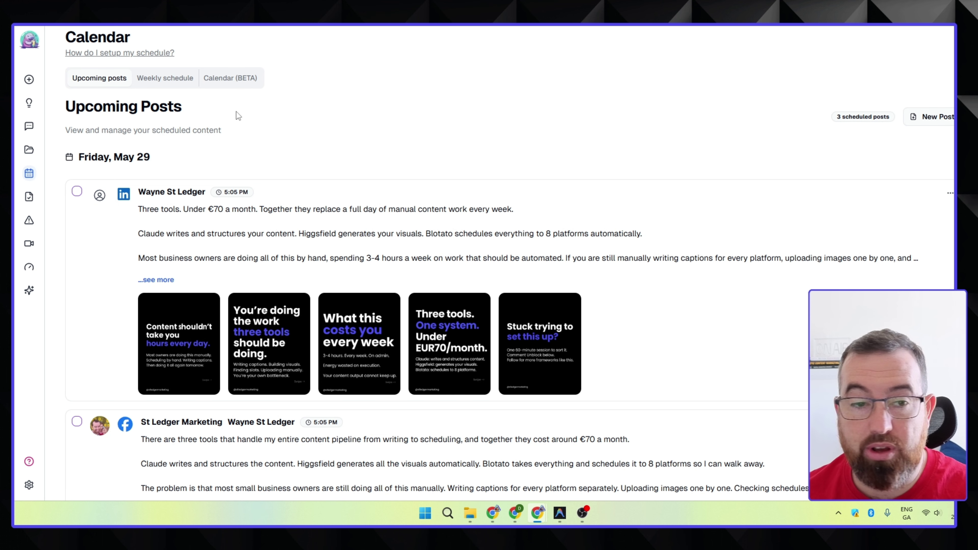
left_click(231, 78)
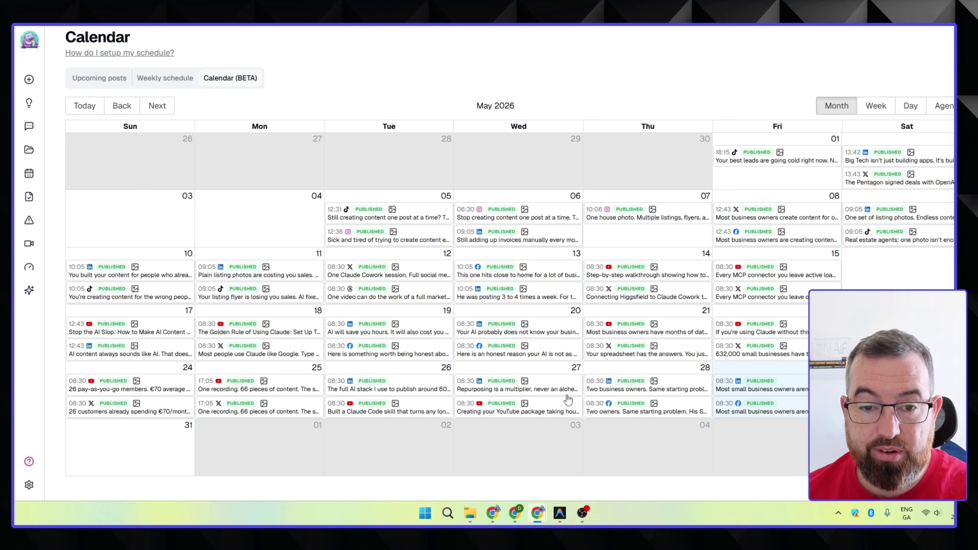
Switch back to the code editor and approve Claude's plan with the reply "1. Yes work away 2/ Yes 3. Yes"
left_click(560, 513)
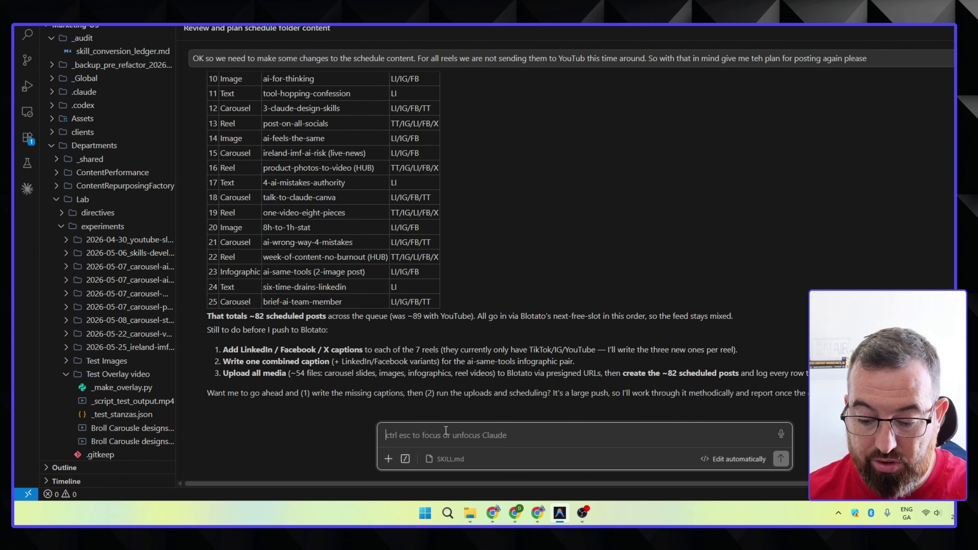
type("1. Yes work away 2/ Yes 3. Yes")
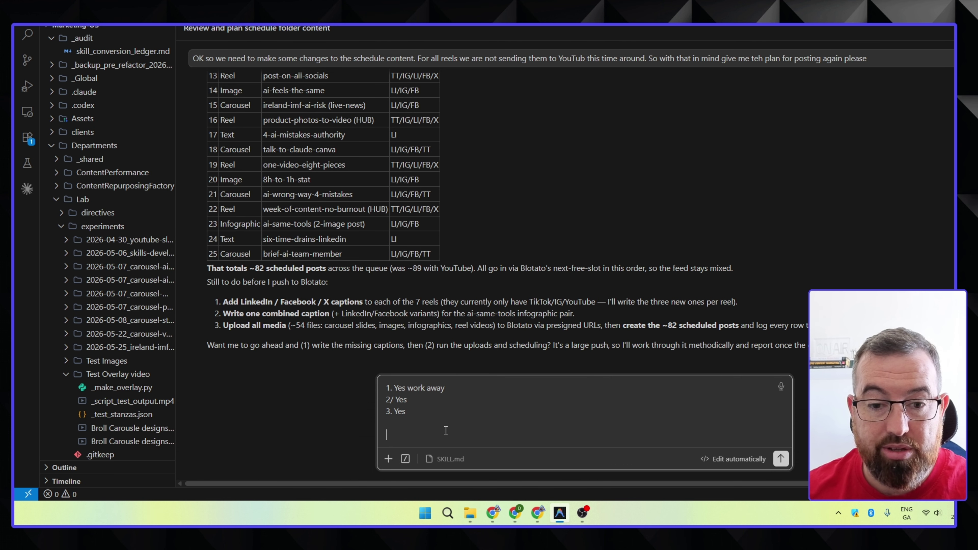
key("Return")
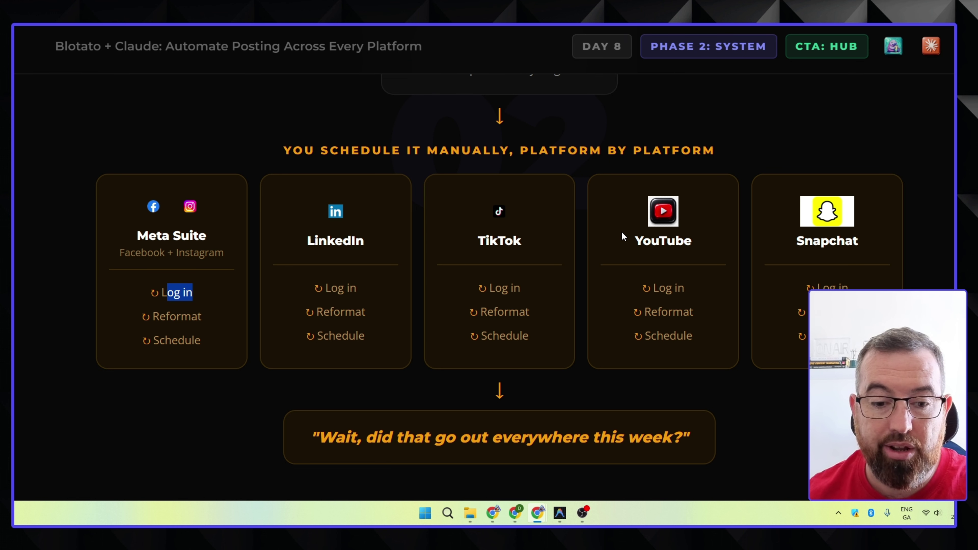
Return to the presentation page in the browser, highlight the closing quote of Section 2 and examine Section 3's Claude-to-Blotato pipeline diagram
scroll(462, 415, "down", 4)
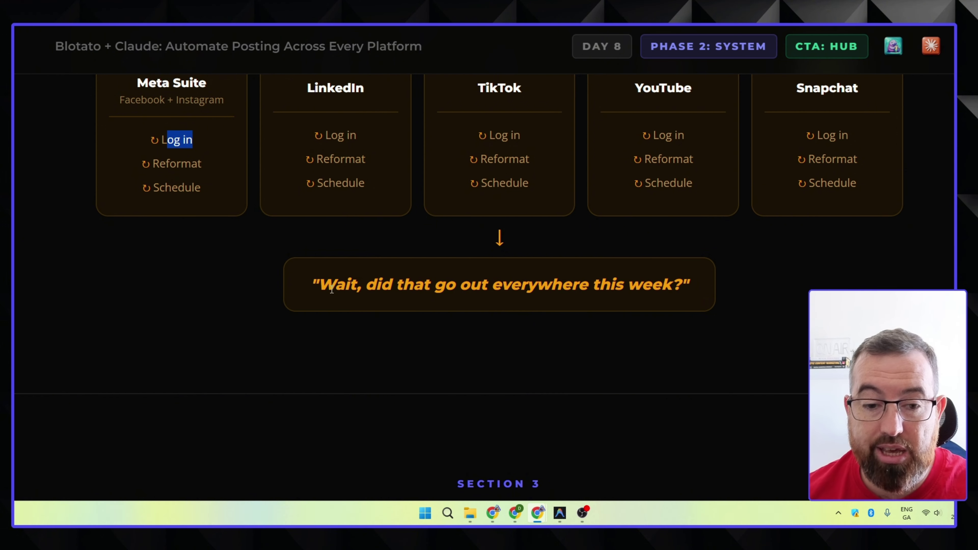
left_click_drag(332, 290, 716, 290)
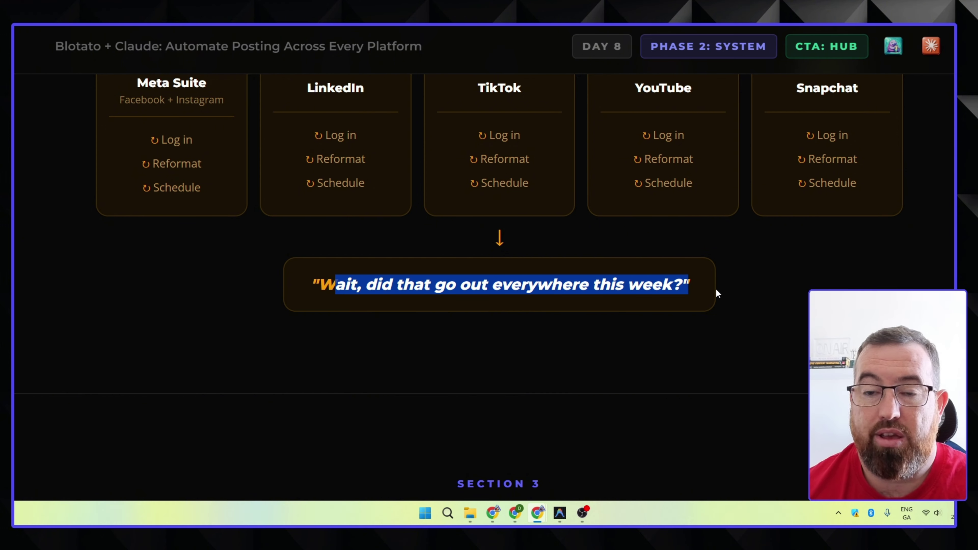
scroll(748, 290, "down", 9)
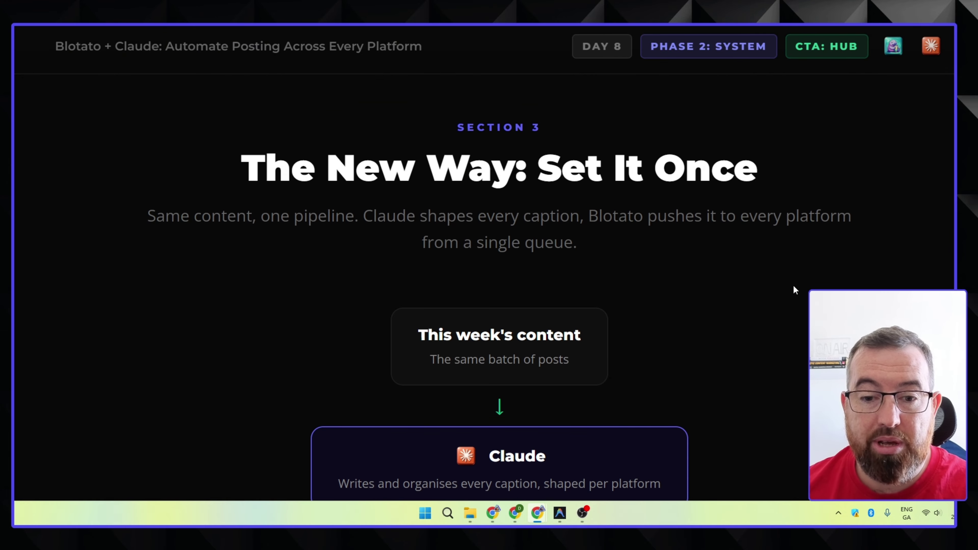
scroll(693, 290, "down", 5)
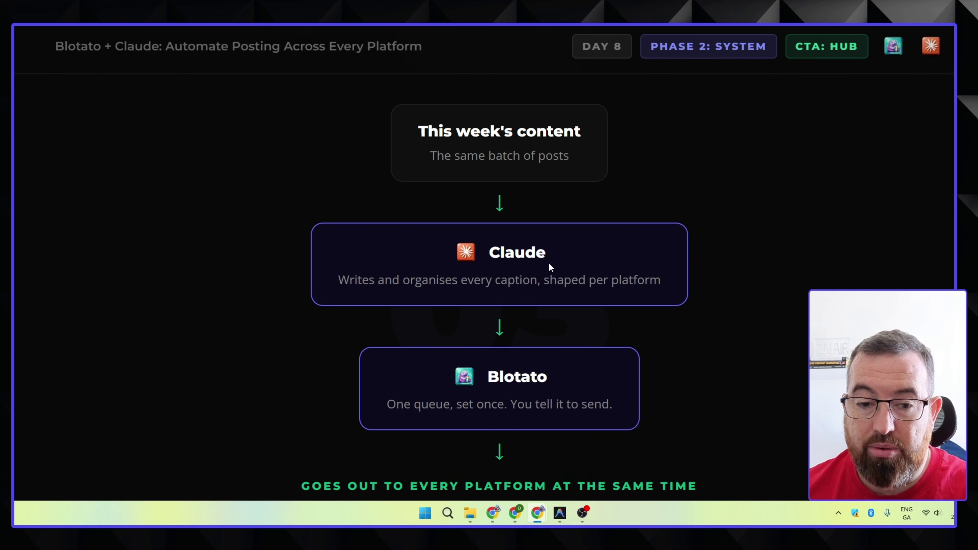
scroll(569, 267, "down", 3)
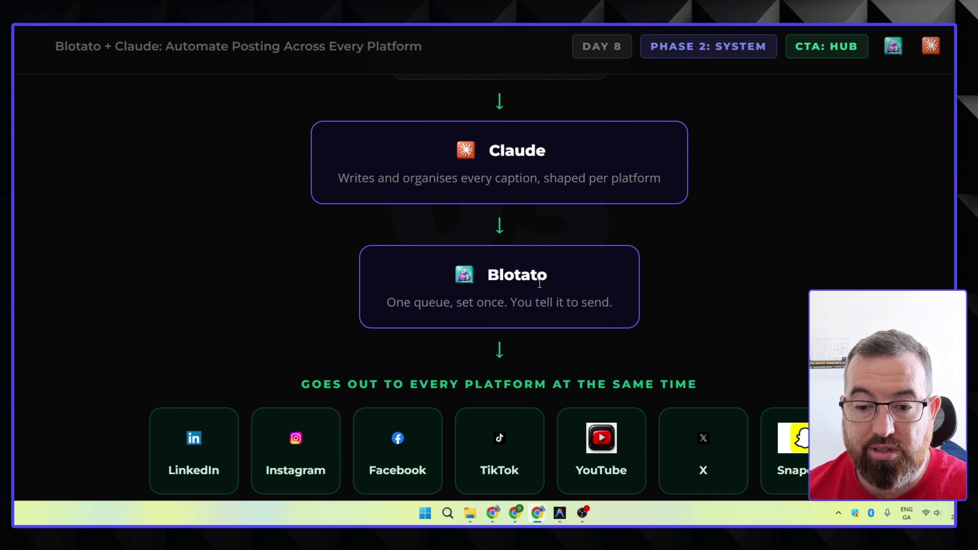
Examine the end of the pipeline diagram, check Claude's caption-writing progress in the code editor, and return to the browser
scroll(540, 284, "down", 4)
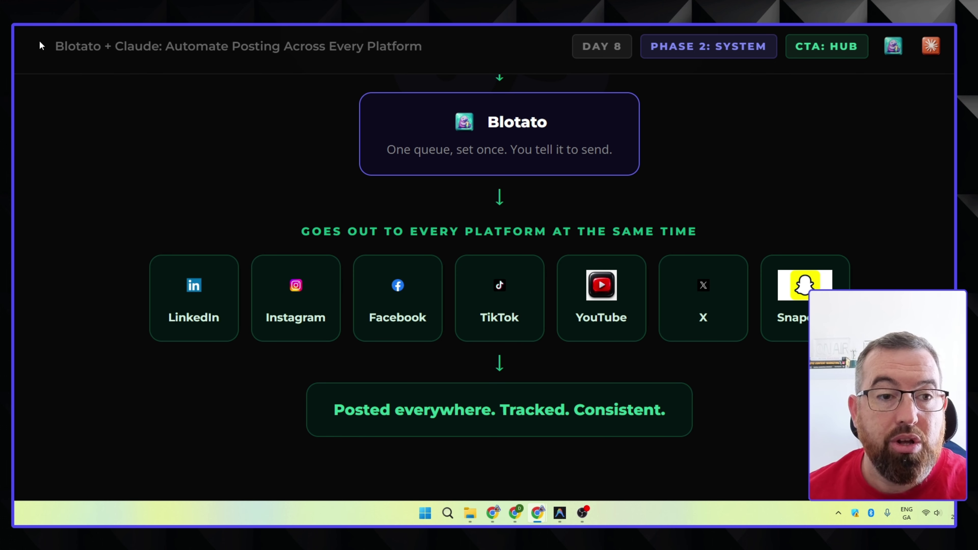
scroll(139, 187, "down", 5)
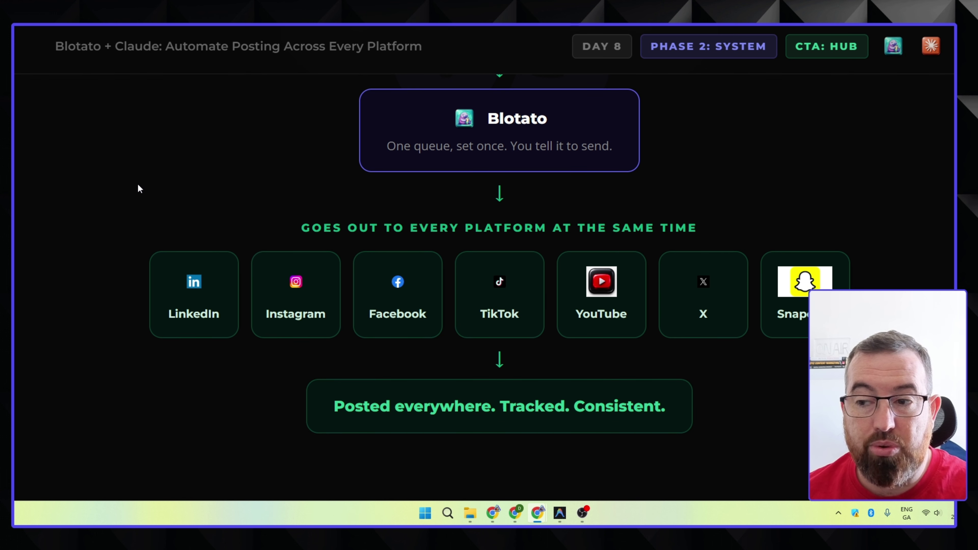
scroll(128, 177, "up", 4)
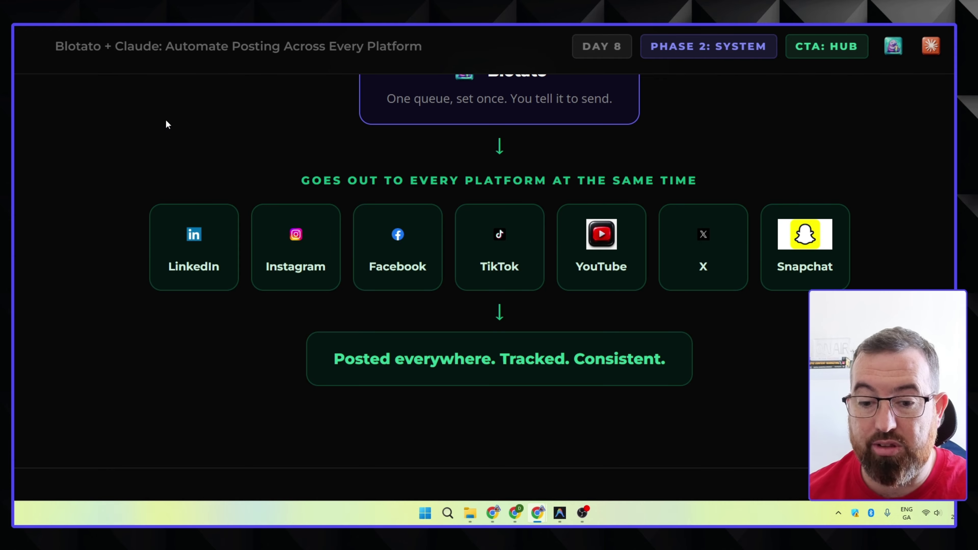
left_click(560, 513)
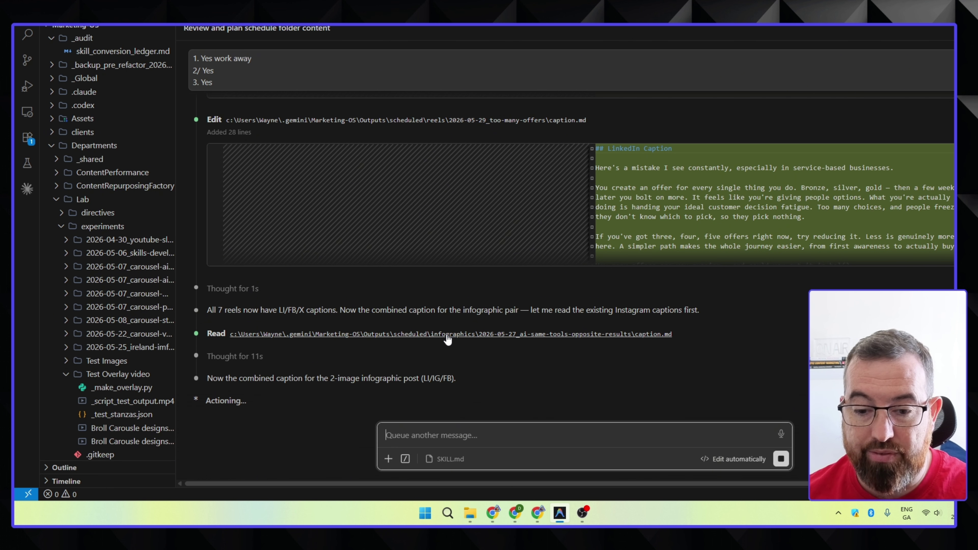
left_click(563, 514)
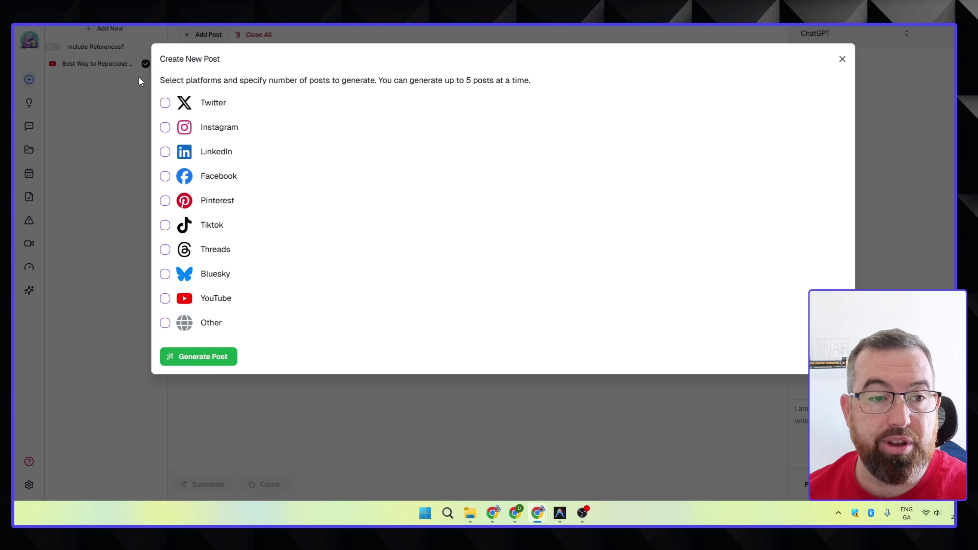
Dismiss Blotato's Create New Post dialog and view the post types available for a new post
left_click(844, 60)
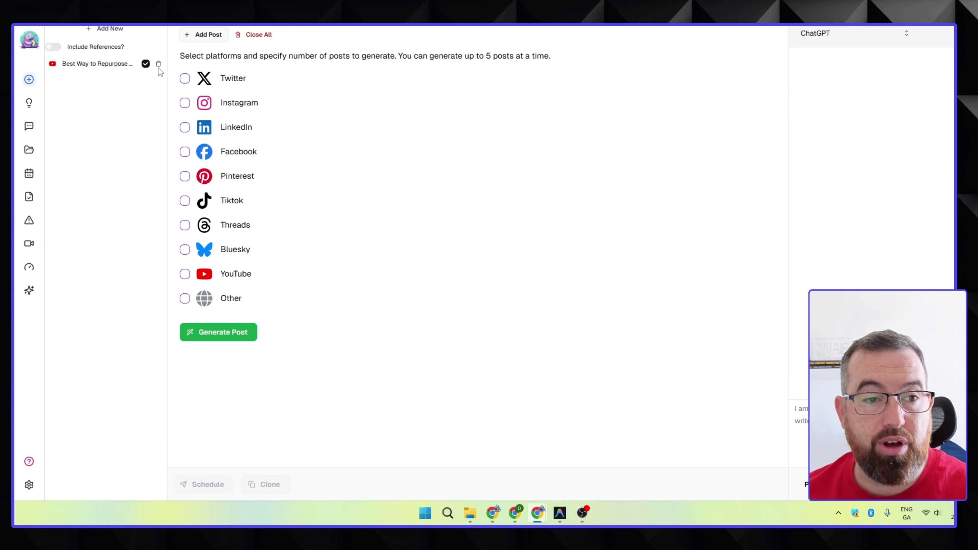
left_click(206, 36)
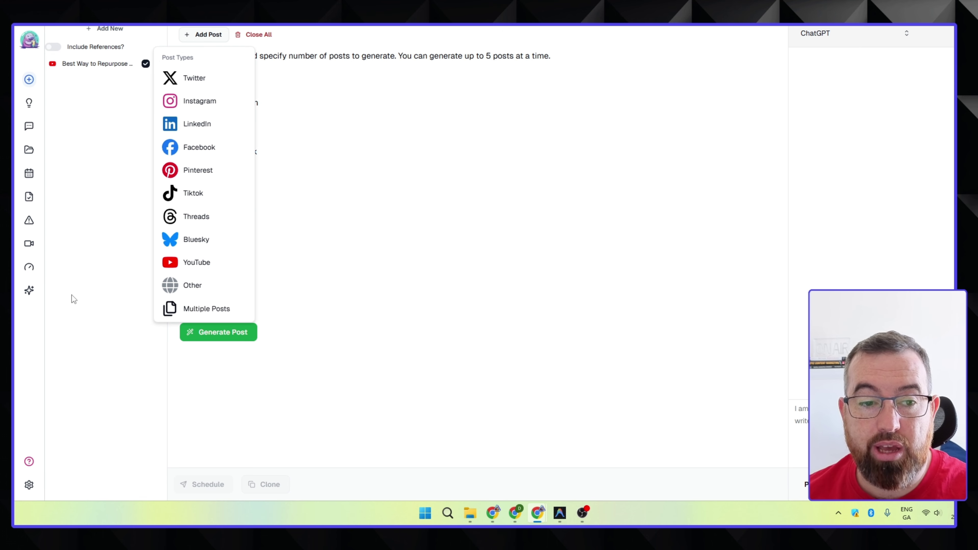
left_click(87, 292)
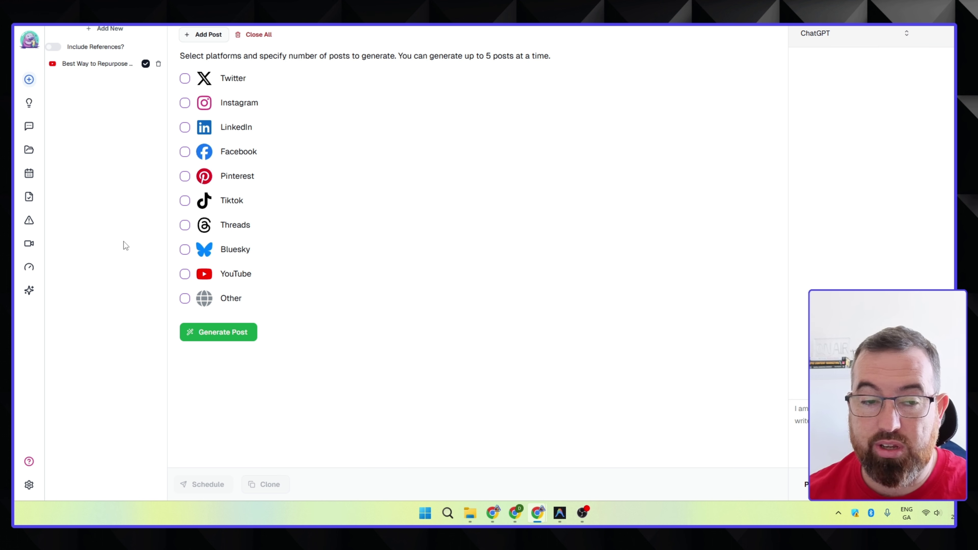
Check Claude's scheduling to-do list in the code editor and return to Blotato's post creation page
left_click(559, 515)
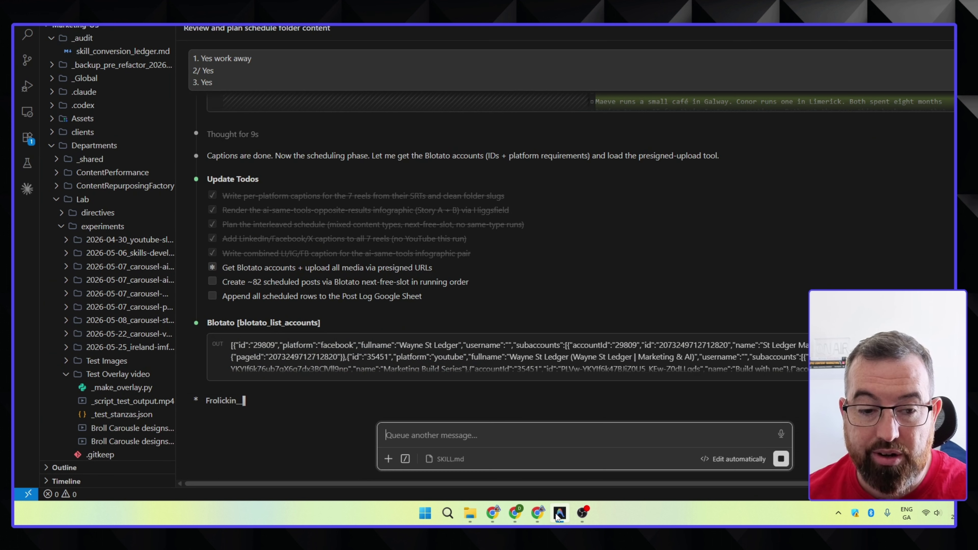
left_click(559, 515)
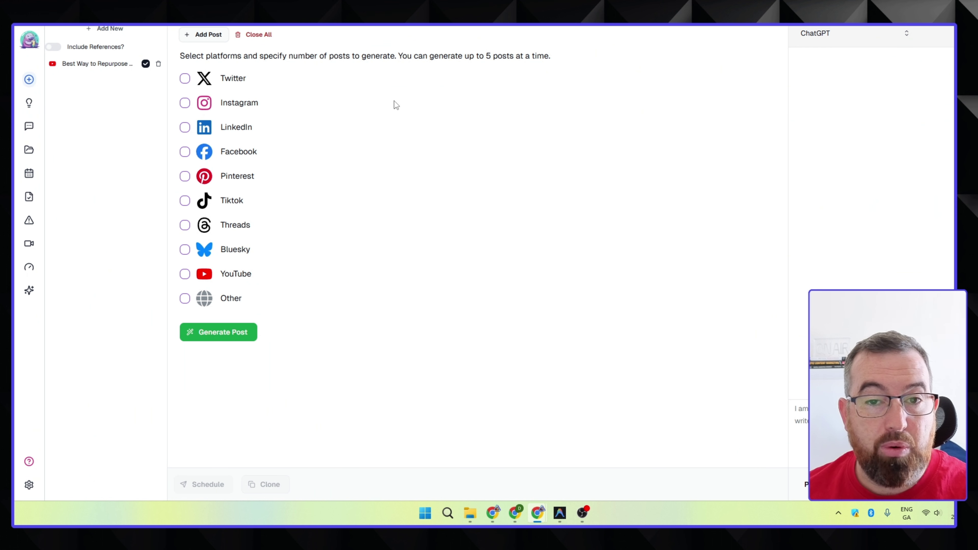
left_click(347, 24)
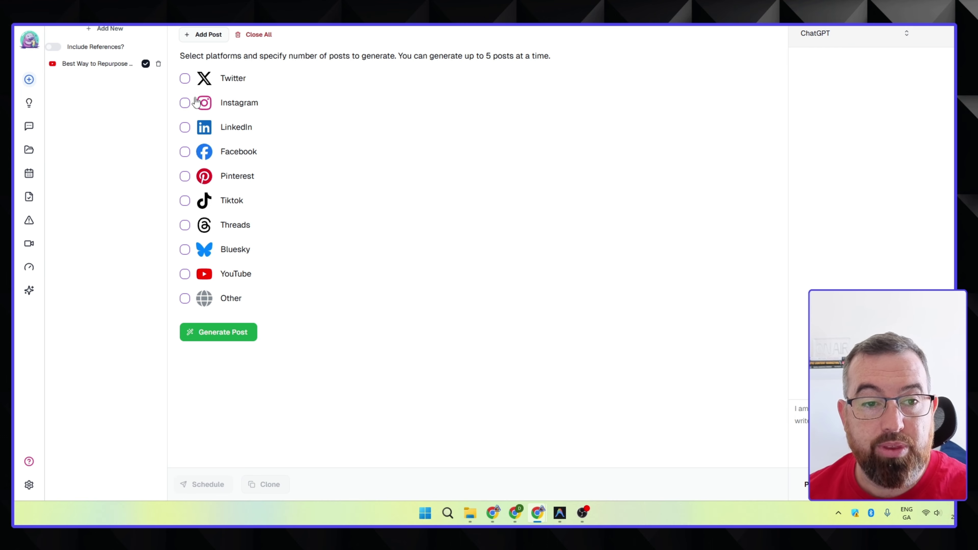
Select Twitter, LinkedIn and Facebook as the platforms to generate posts for
left_click(185, 78)
left_click(185, 130)
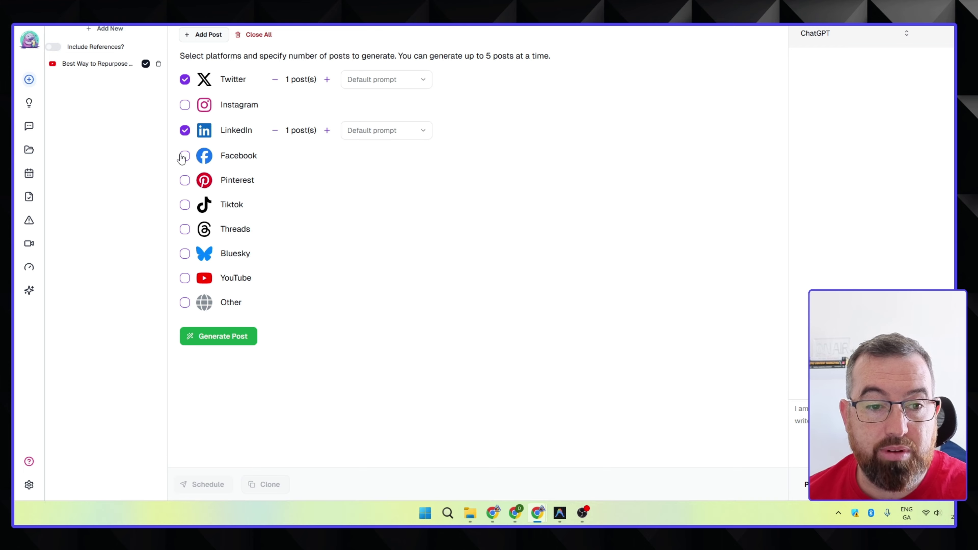
left_click(184, 156)
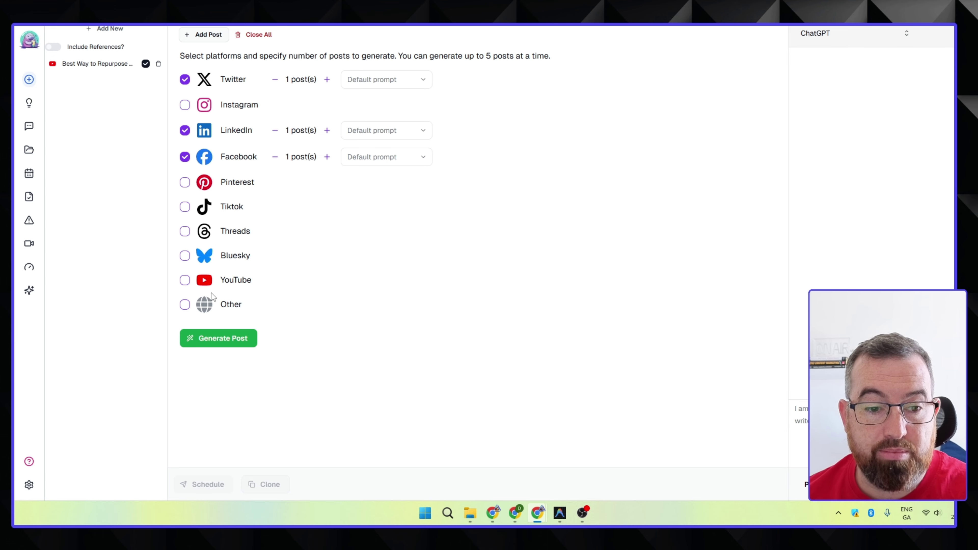
Assign the "3 Limiting Beliefs" prompt to the Twitter post and "3 Surprising Misconceptions" to the LinkedIn post
left_click(410, 83)
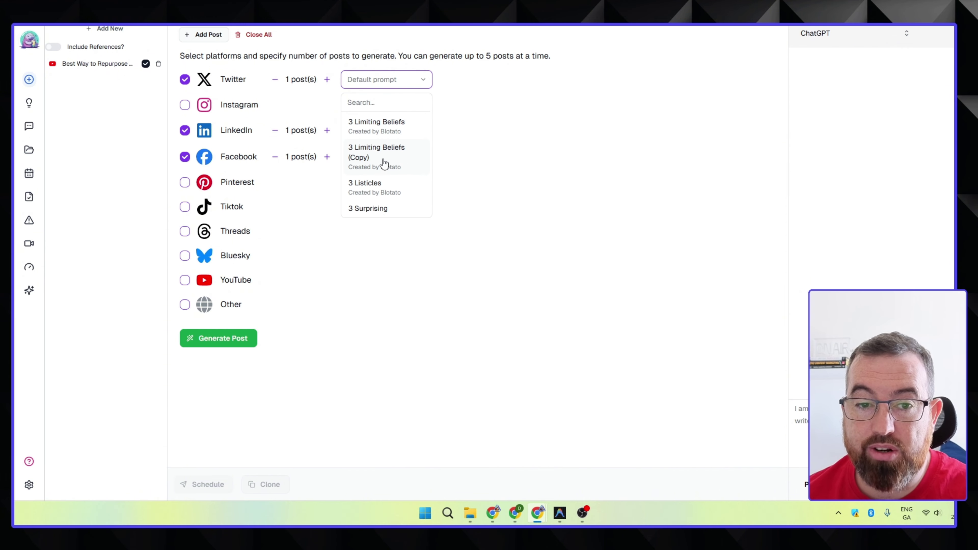
scroll(406, 157, "down", 3)
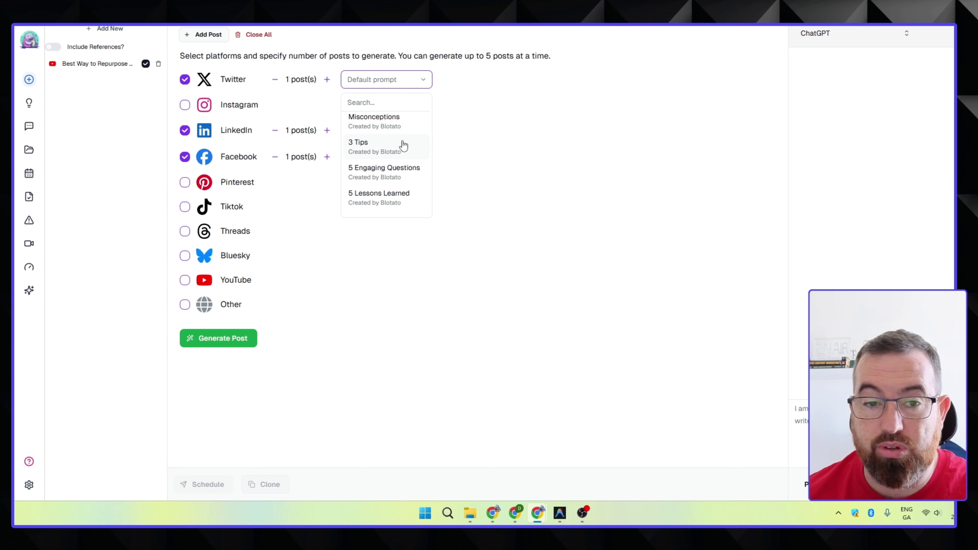
scroll(373, 139, "up", 2)
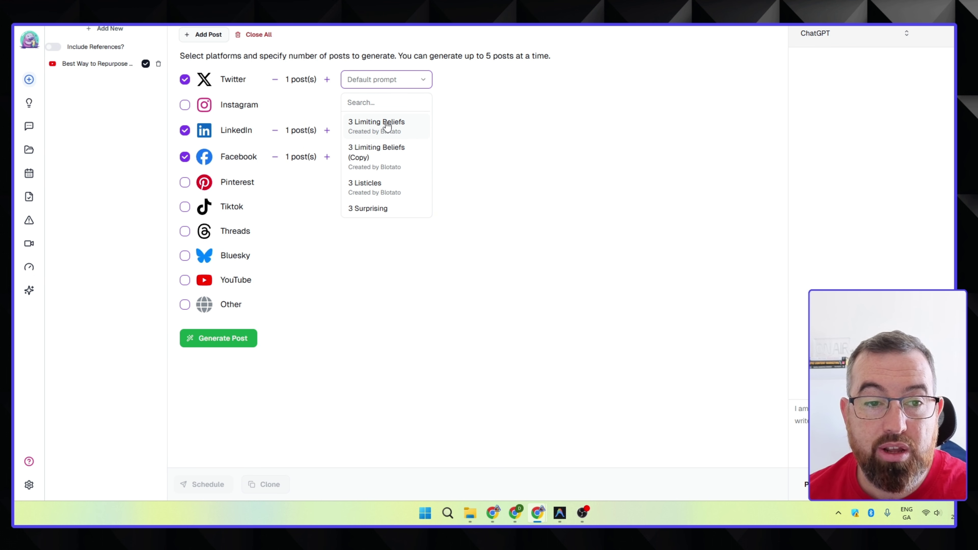
left_click(394, 129)
left_click(415, 134)
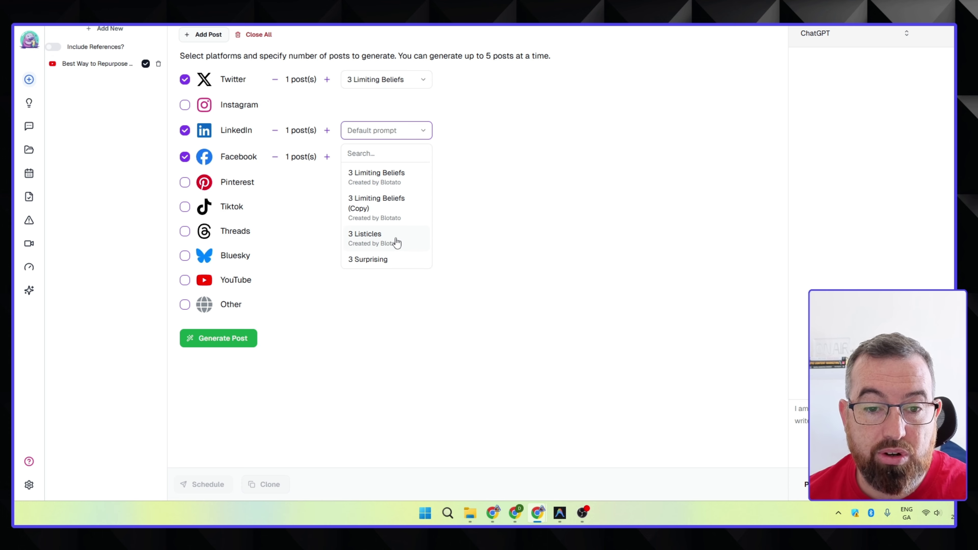
scroll(398, 238, "down", 2)
left_click(397, 218)
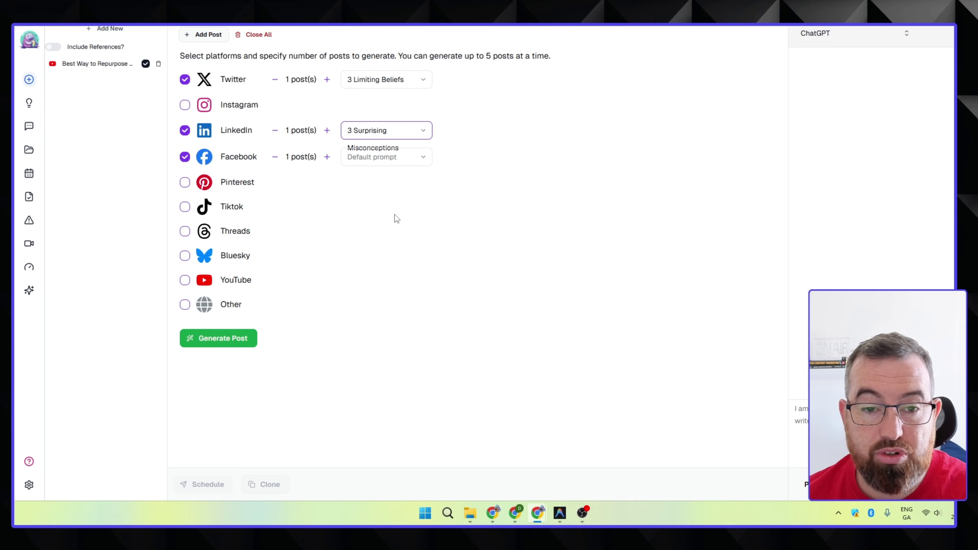
Assign the "Extract Wisdom" prompt to the Facebook post and generate the posts for the selected platforms
left_click(426, 161)
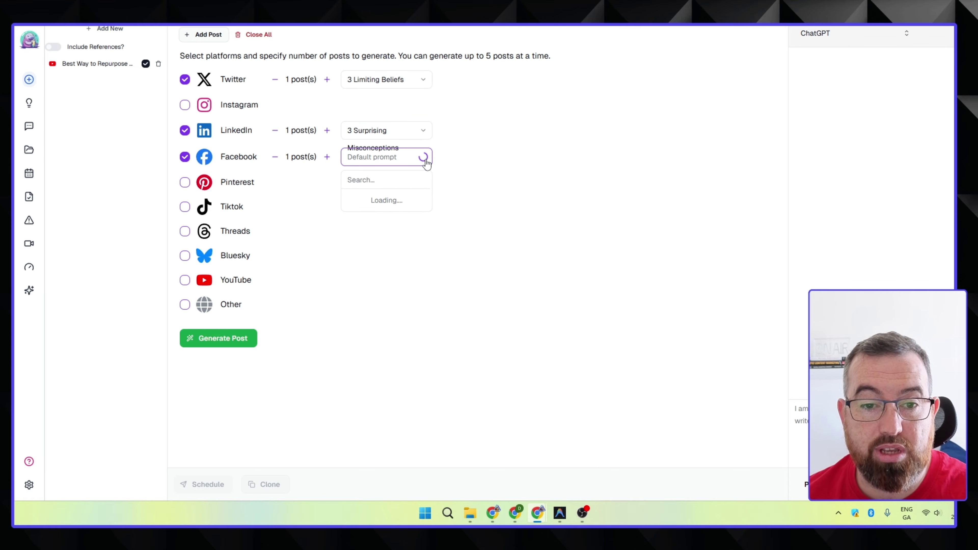
scroll(385, 241, "down", 3)
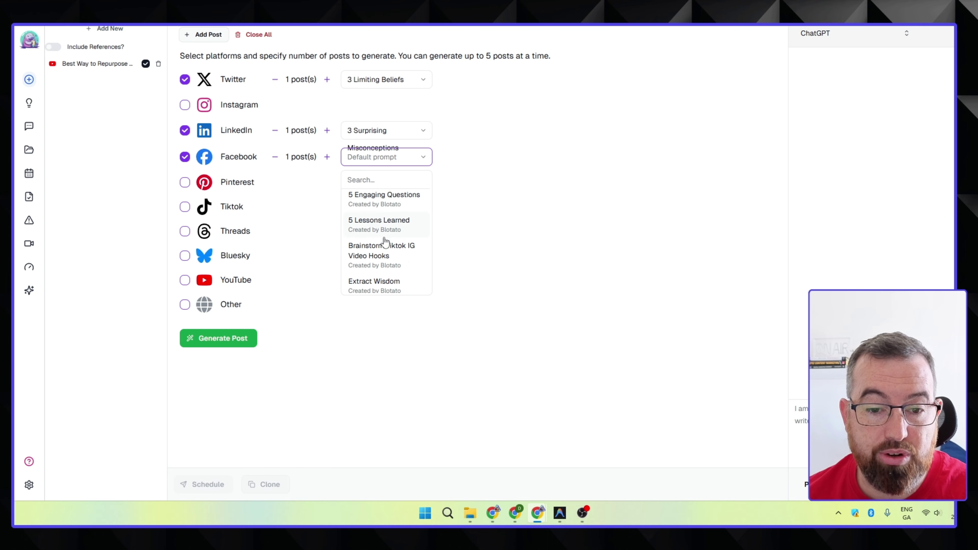
scroll(386, 241, "down", 2)
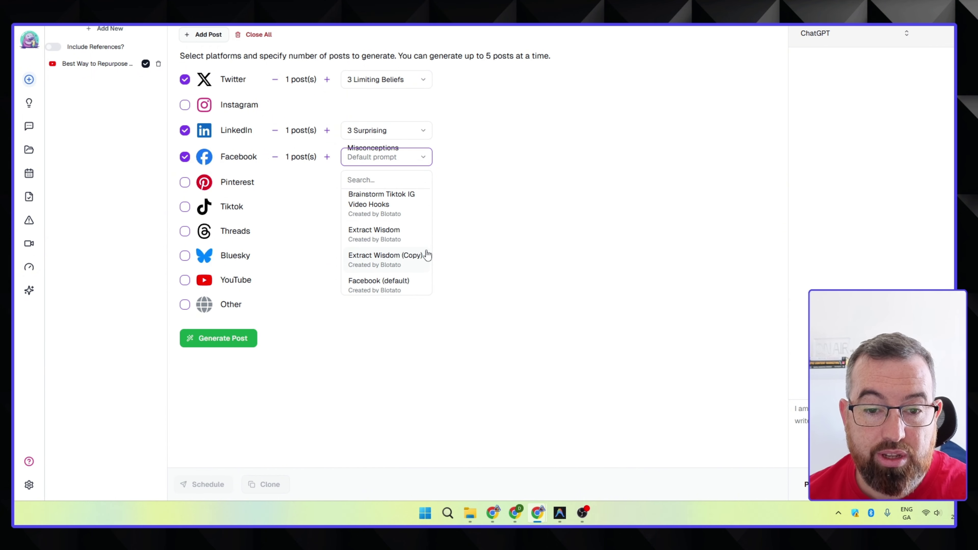
left_click(394, 232)
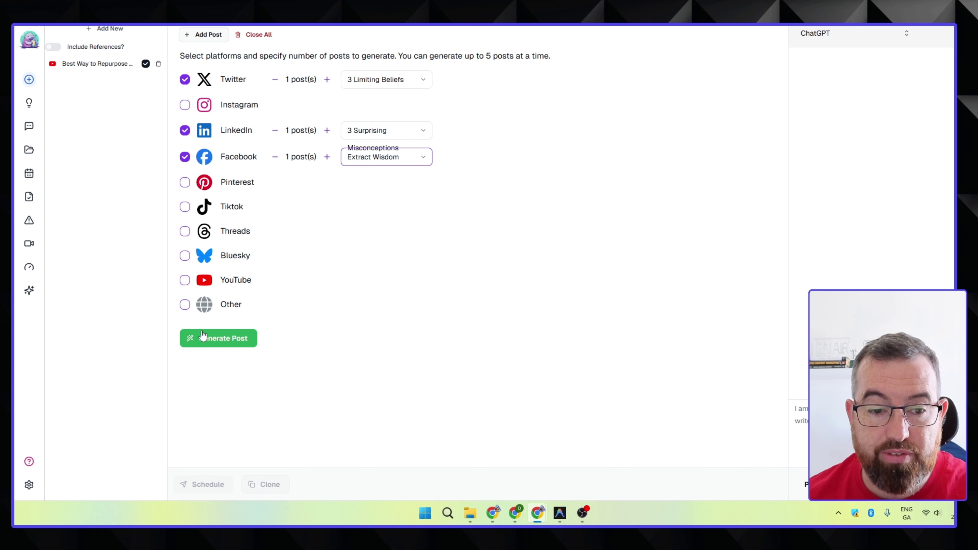
left_click(230, 344)
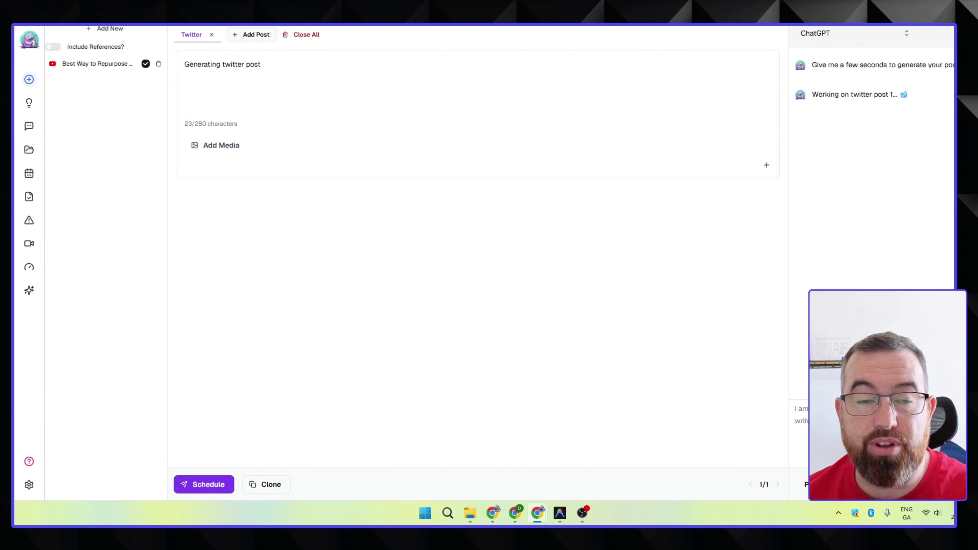
Start a new video from Blotato's My Videos page and browse the video, carousel and infographic templates
left_click(223, 2)
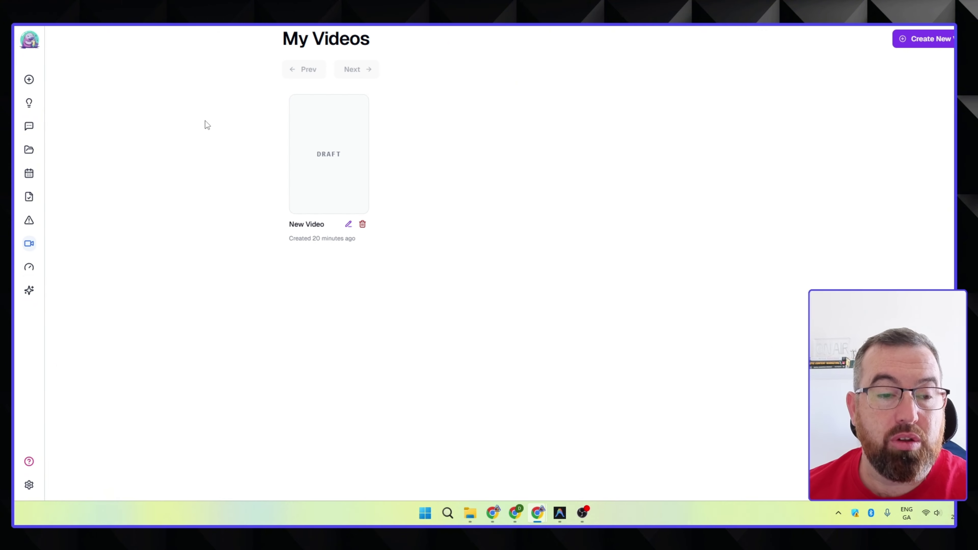
left_click(942, 41)
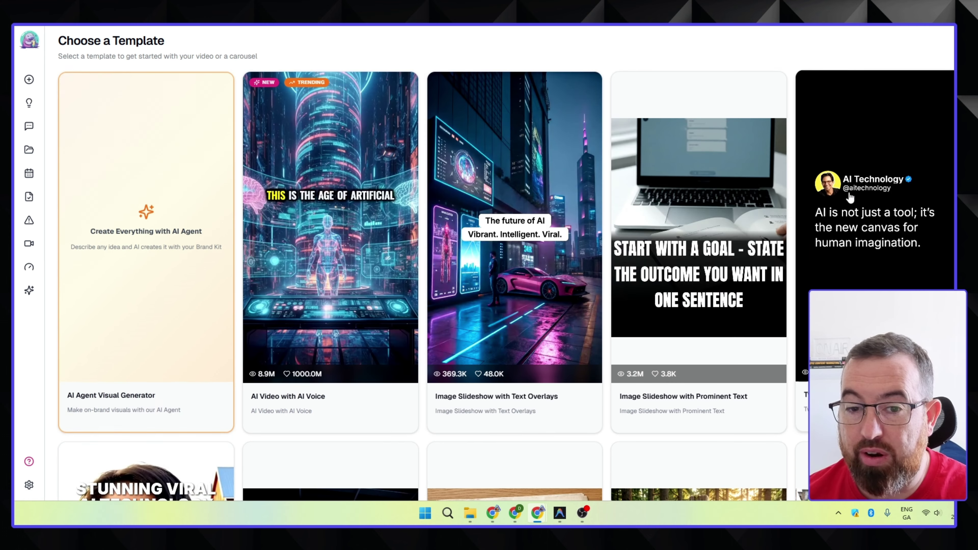
scroll(633, 196, "down", 12)
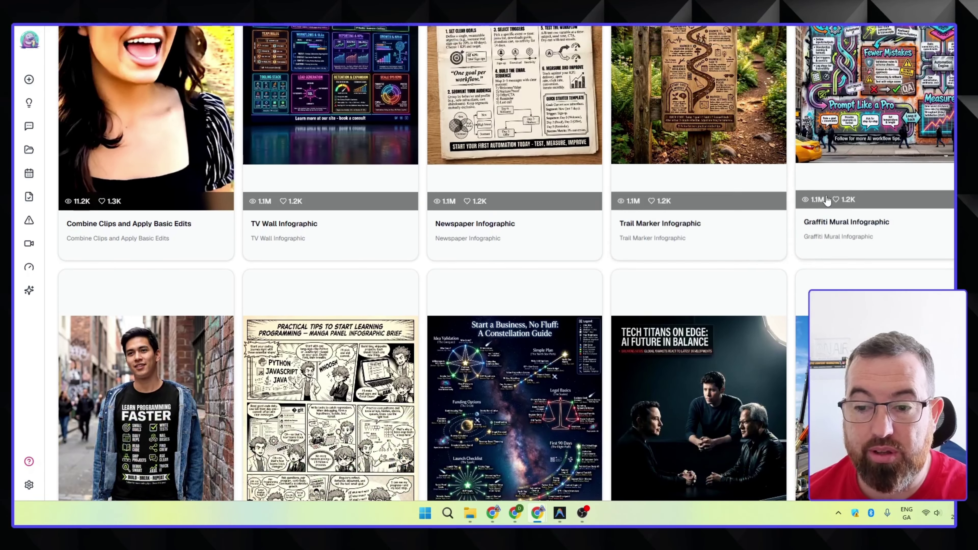
scroll(379, 253, "up", 12)
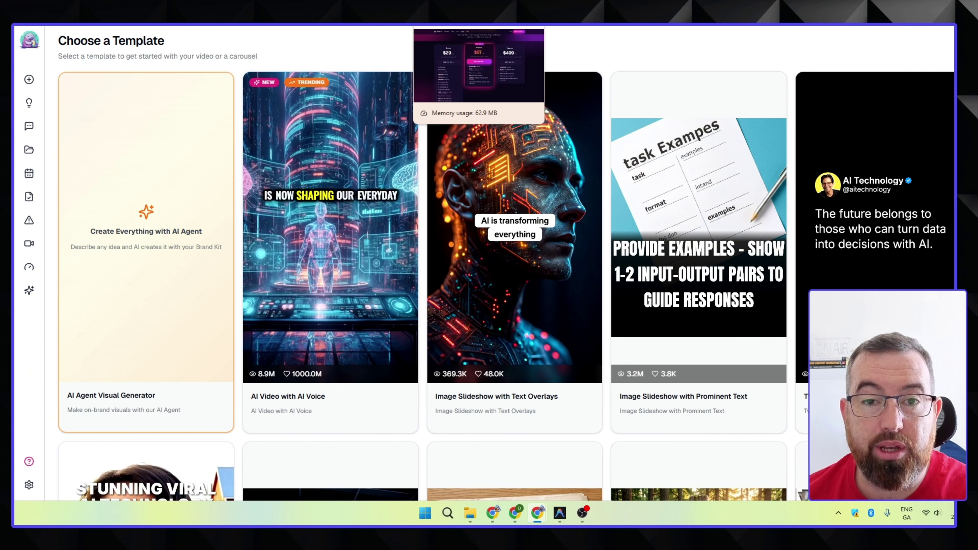
Show the Tweet Card Carousel with Minimal Style template and examine its advanced customization options
left_click(235, 25)
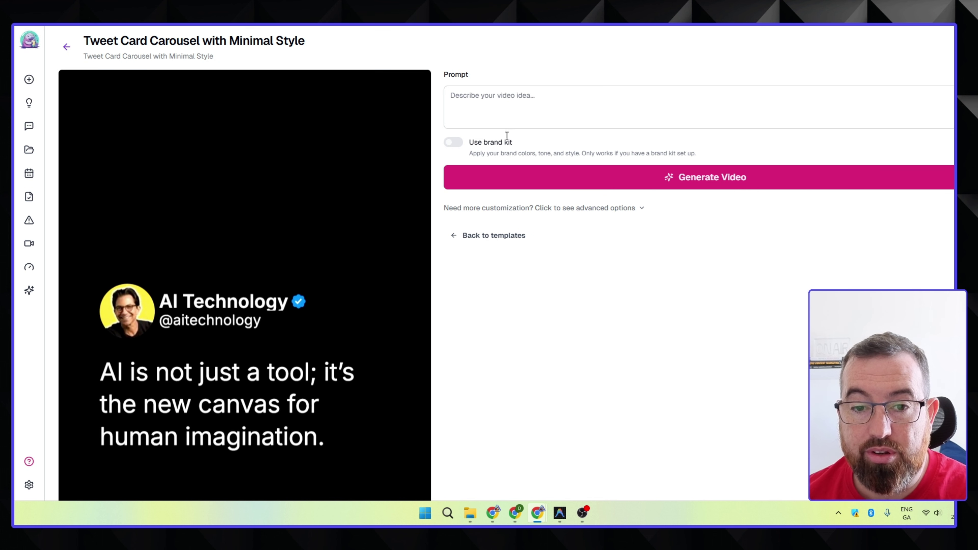
left_click(643, 210)
scroll(649, 226, "down", 3)
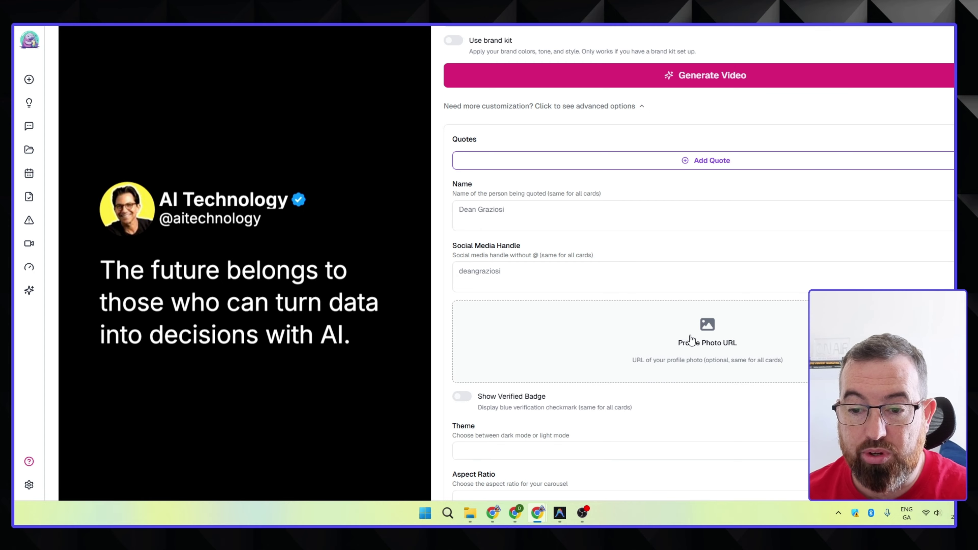
scroll(524, 394, "down", 2)
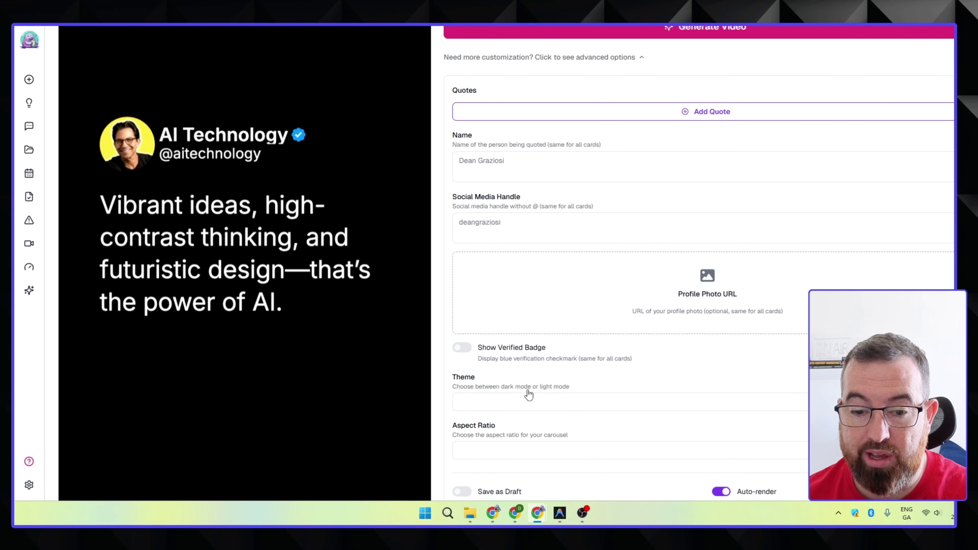
scroll(508, 357, "up", 2)
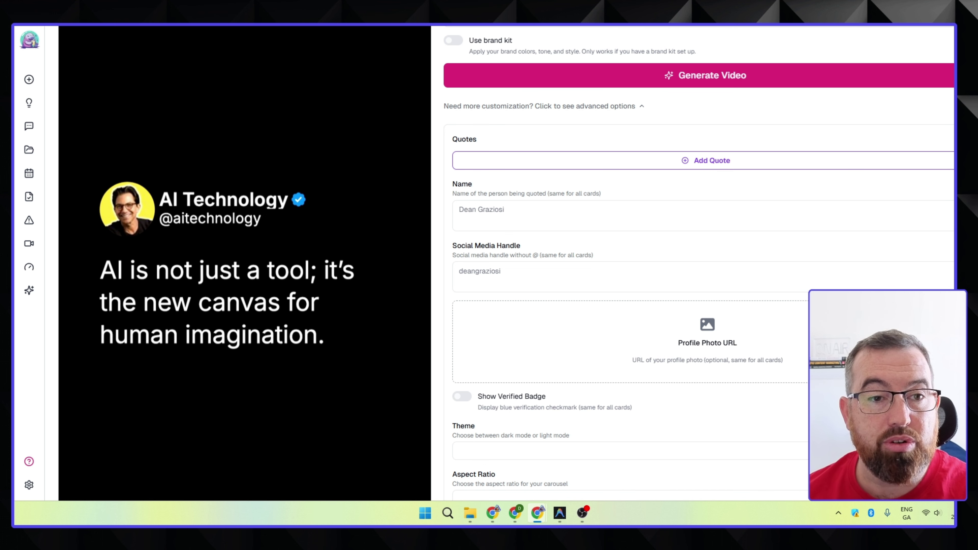
Show the personalised tweet-card carousel in the video editor and play its preview
left_click(185, 25)
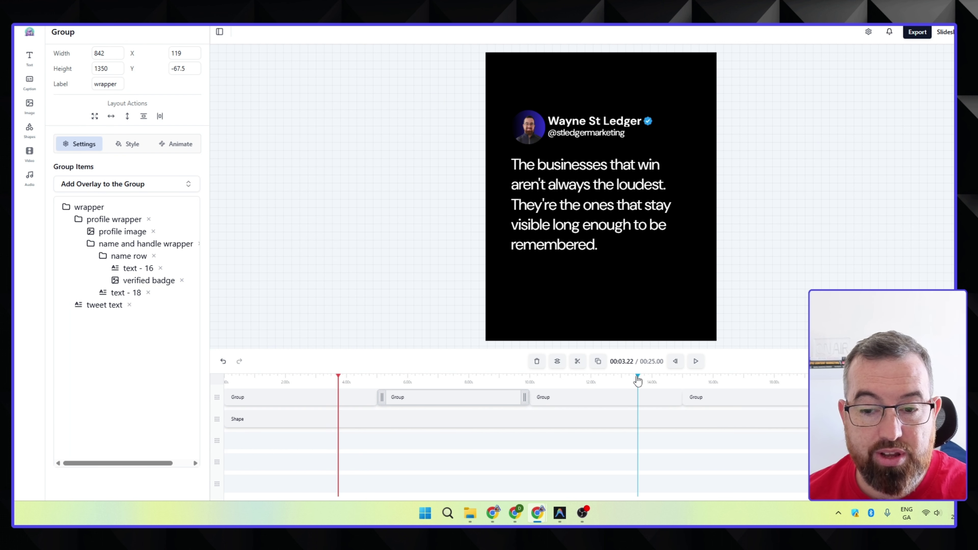
left_click(696, 361)
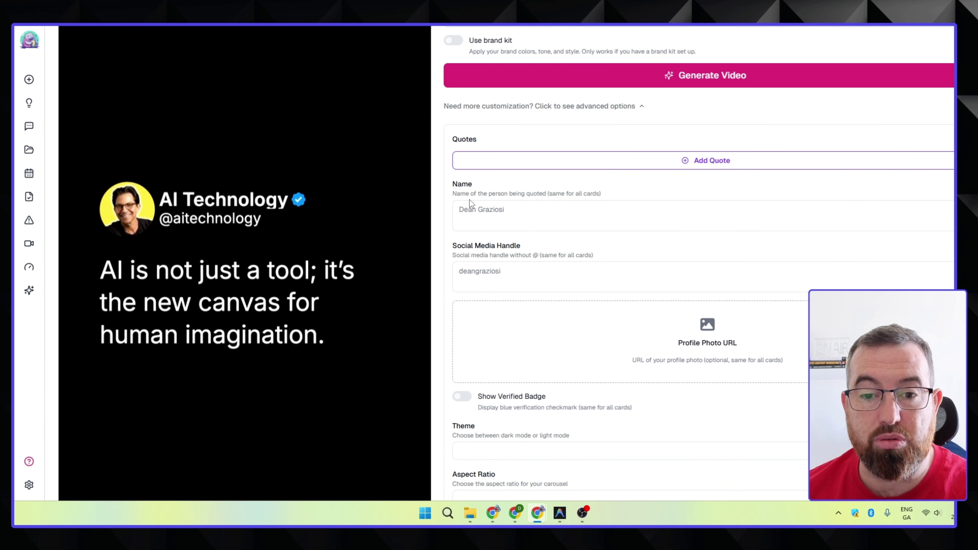
Return to the Tweet Card Carousel template and highlight the description of its Social Media Handle field
left_click(494, 277)
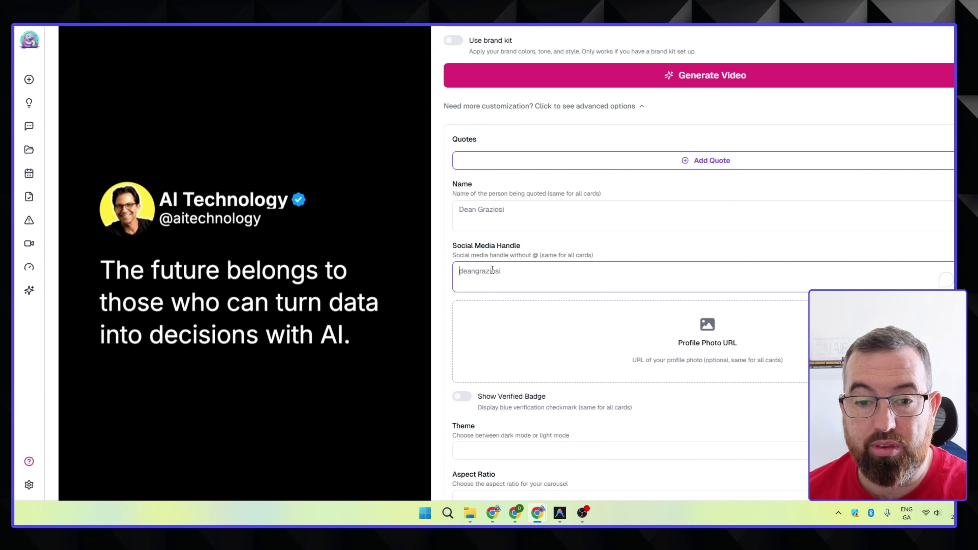
left_click_drag(454, 256, 529, 252)
left_click(537, 252)
left_click(540, 255, "shift")
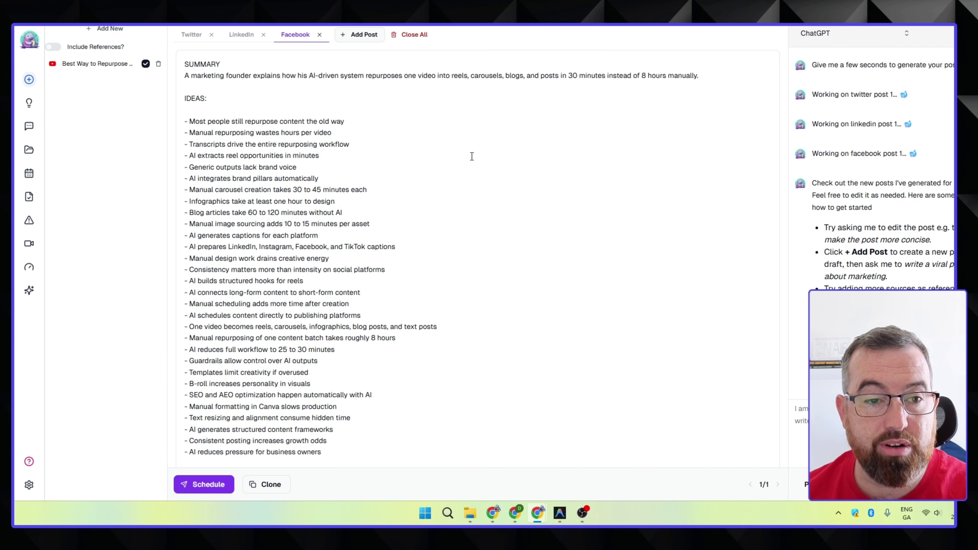
Review the generated Facebook and Twitter posts, highlighting the Twitter post's text and its character limit
scroll(471, 156, "down", 8)
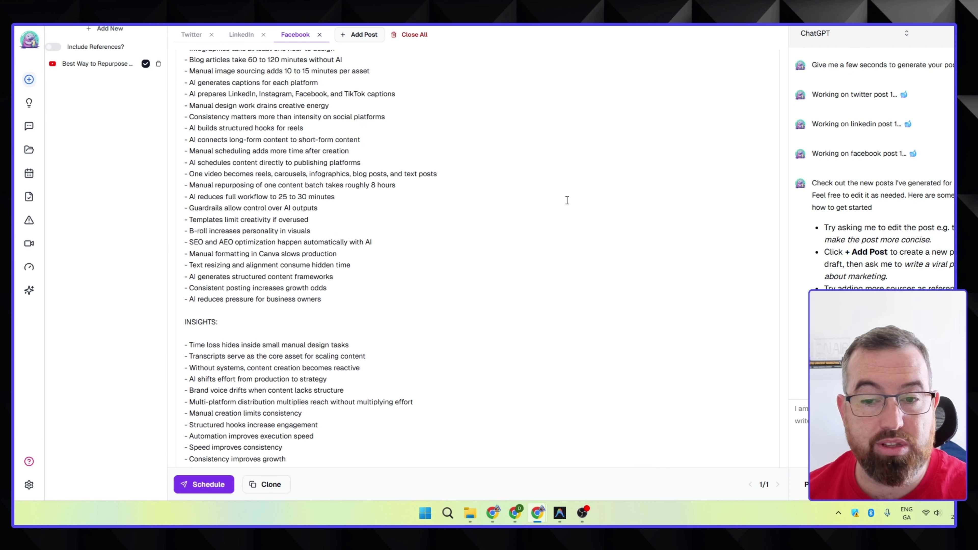
scroll(500, 185, "up", 8)
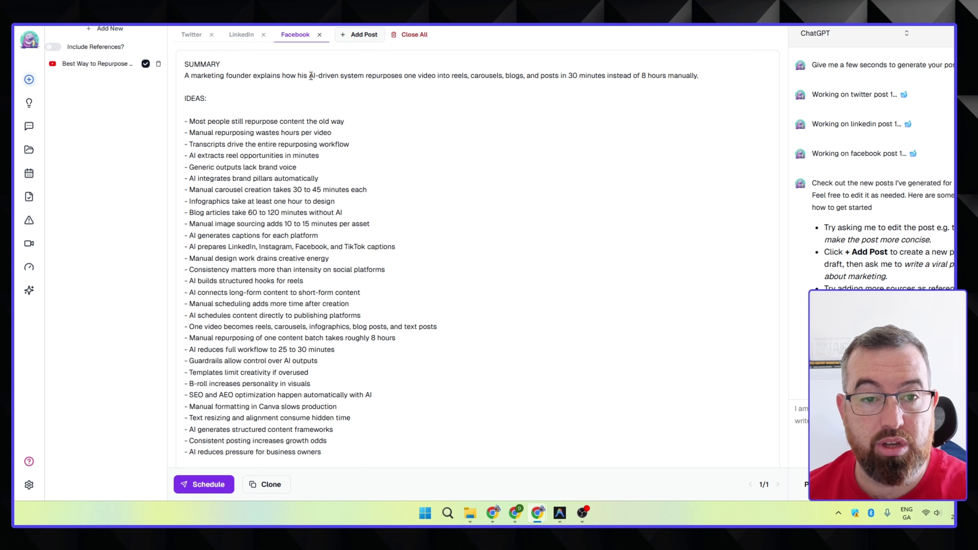
left_click(191, 35)
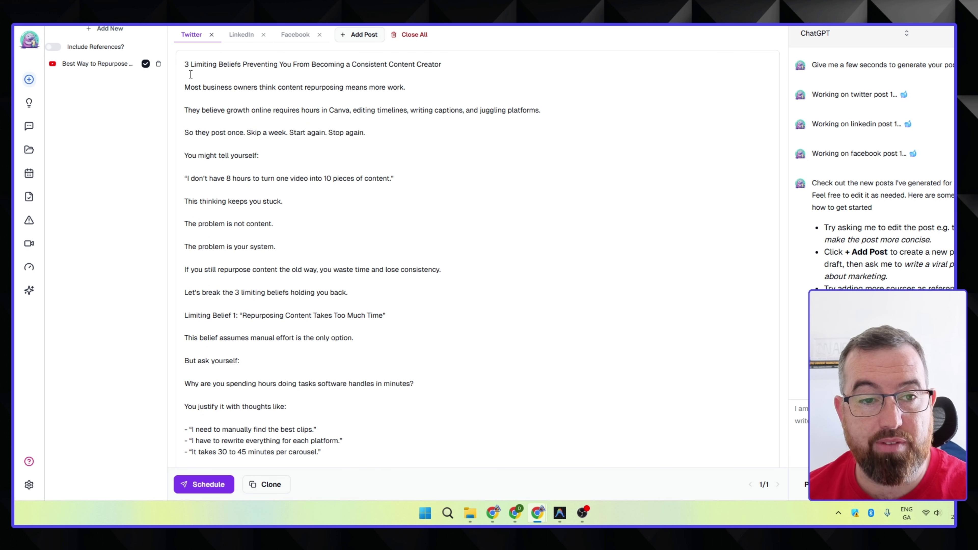
left_click_drag(186, 64, 421, 371)
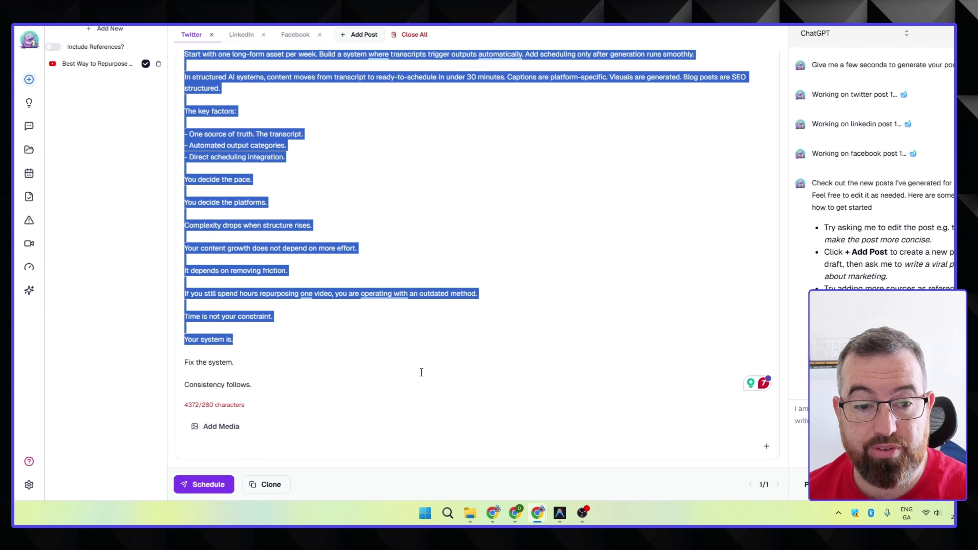
left_click(207, 405)
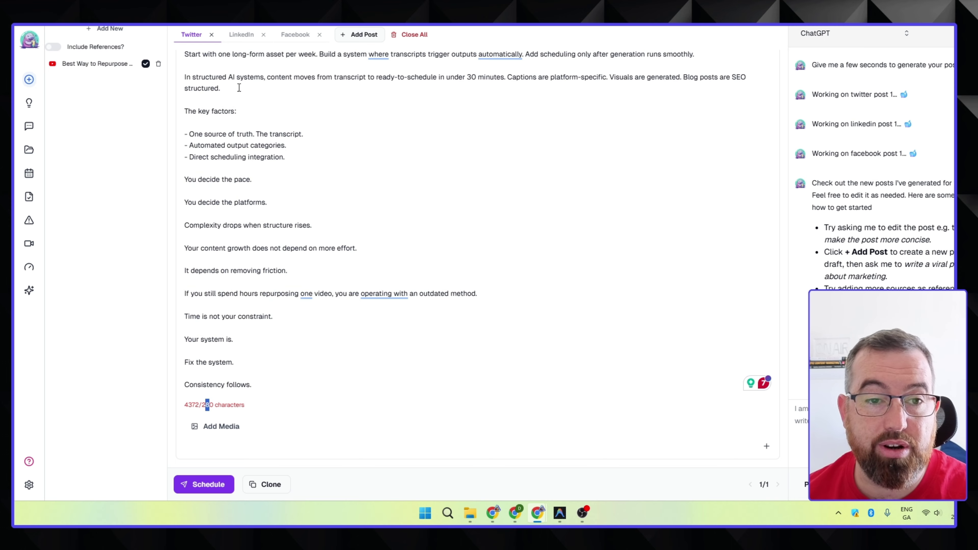
Show the generated LinkedIn post and highlight its body from the closing question up to the opening lines
left_click(236, 35)
scroll(273, 129, "down", 3)
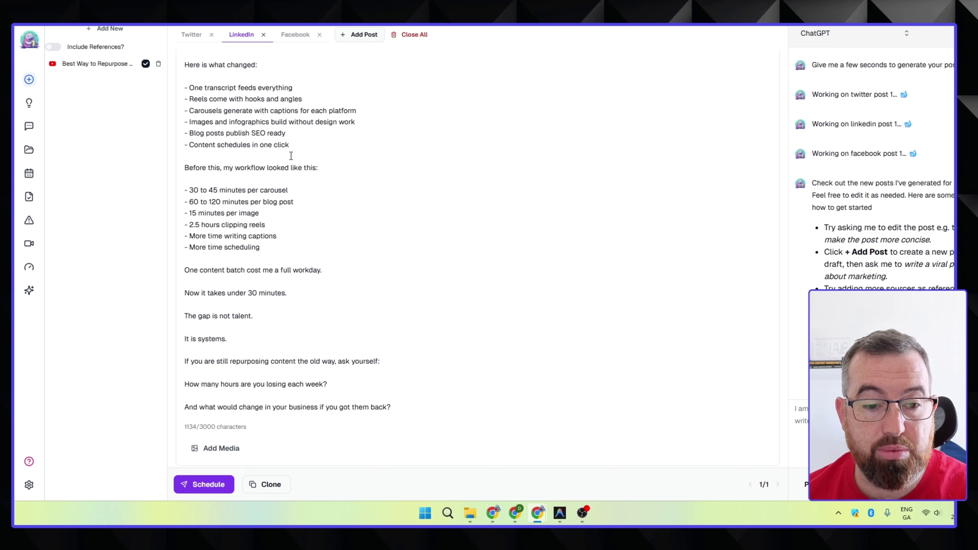
scroll(284, 160, "up", 1)
scroll(332, 389, "down", 1)
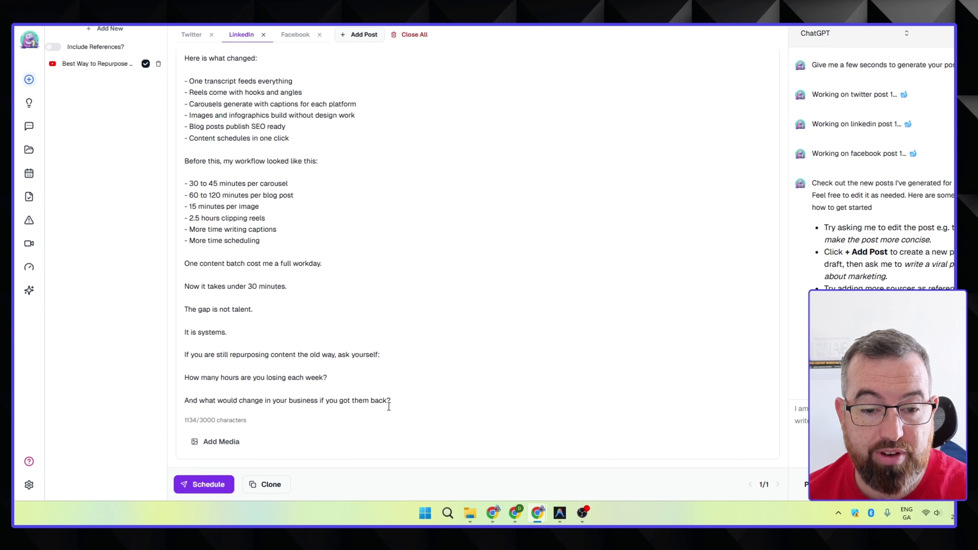
left_click_drag(391, 401, 185, 251)
scroll(252, 253, "up", 3)
left_click_drag(253, 253, 185, 121)
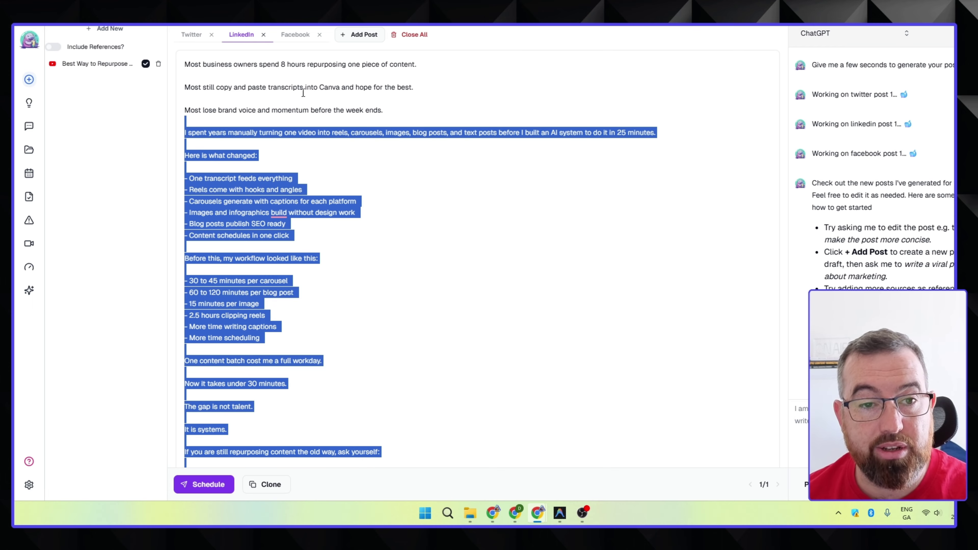
Ask the AI assistant to rewrite the Facebook post
left_click(304, 38)
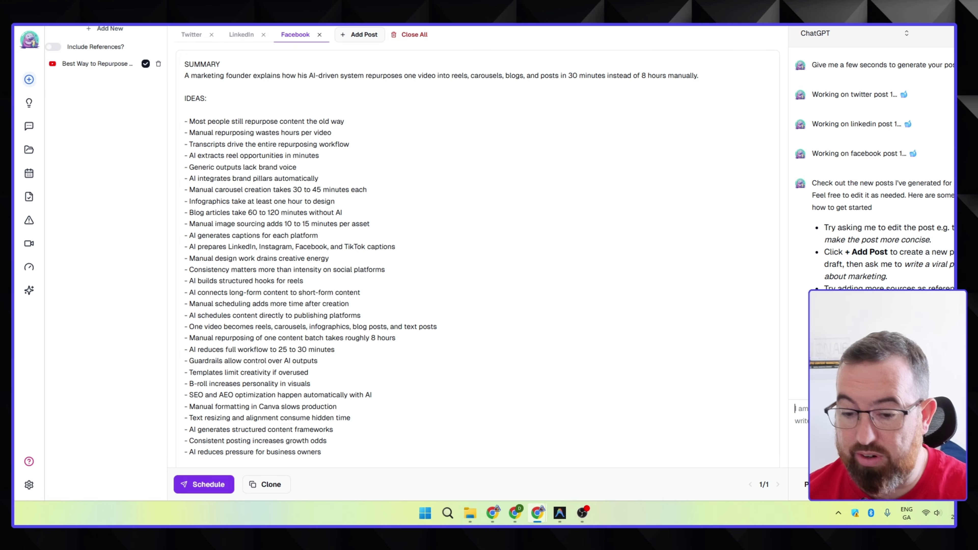
type("Mak")
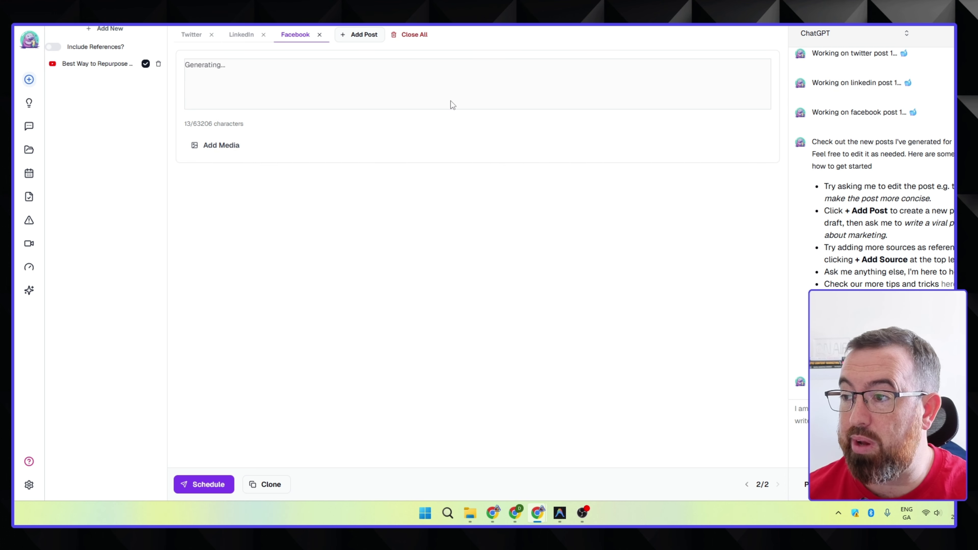
Switch to the Claude session, allow printenv for this project, and review the scheduling to-do list and command output
left_click(561, 512)
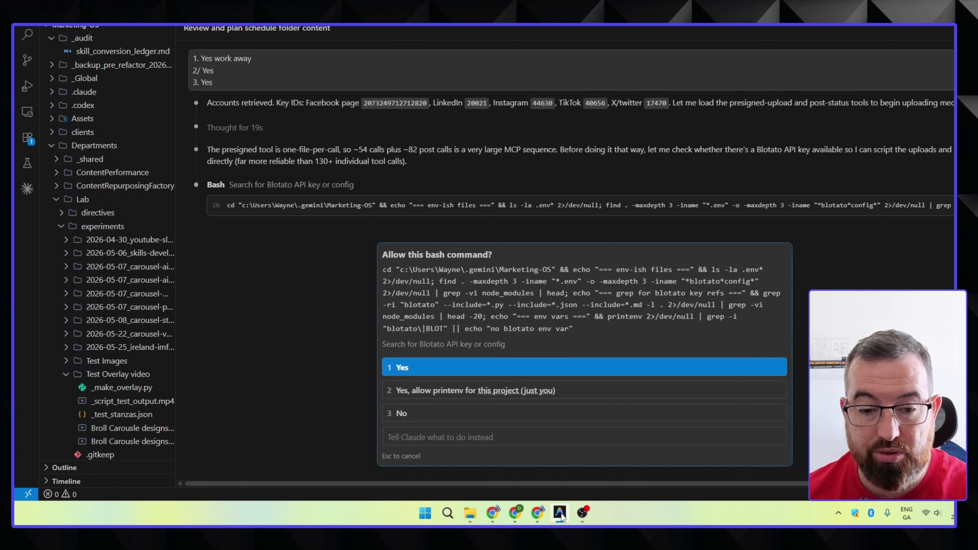
left_click(633, 390)
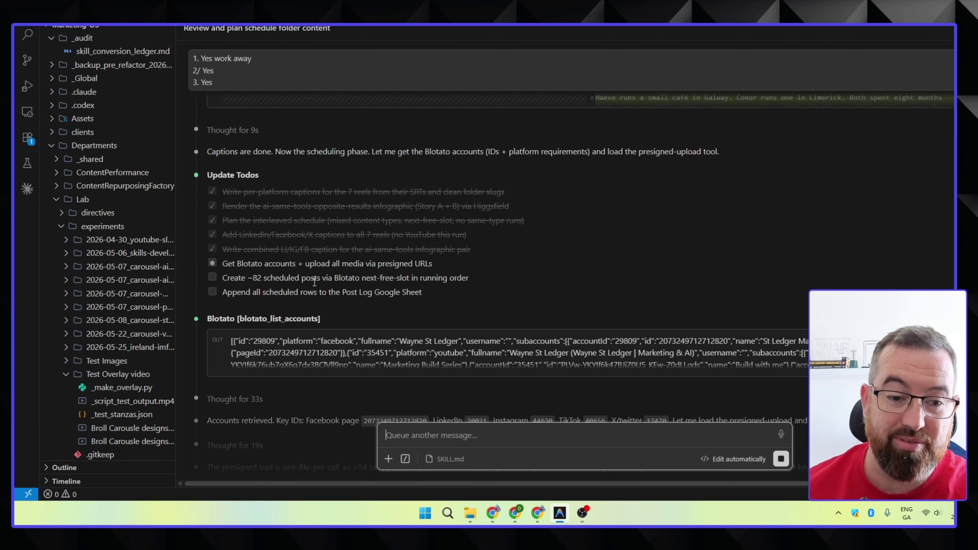
scroll(521, 247, "down", 5)
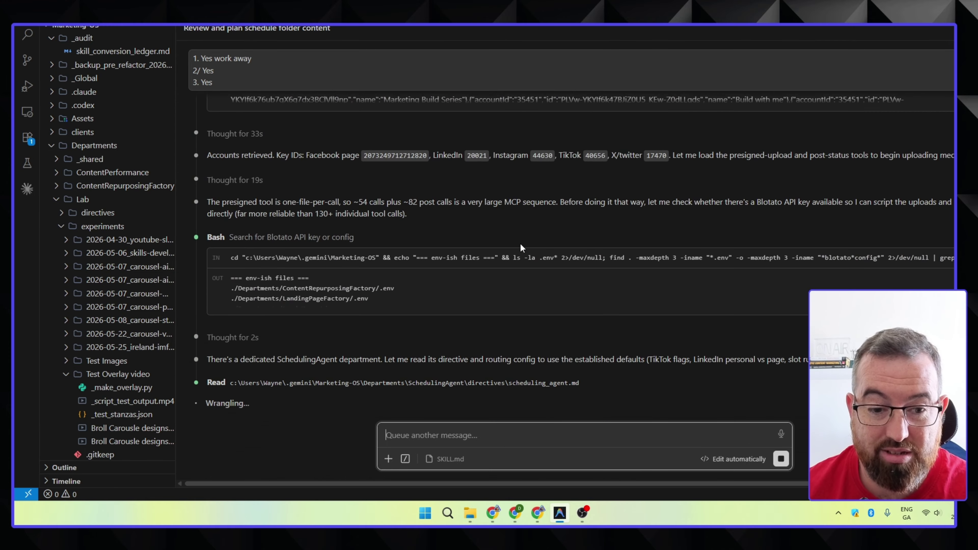
Return to the Blotato + Claude presentation and advance past the platform overview to the four setup pieces
left_click(561, 511)
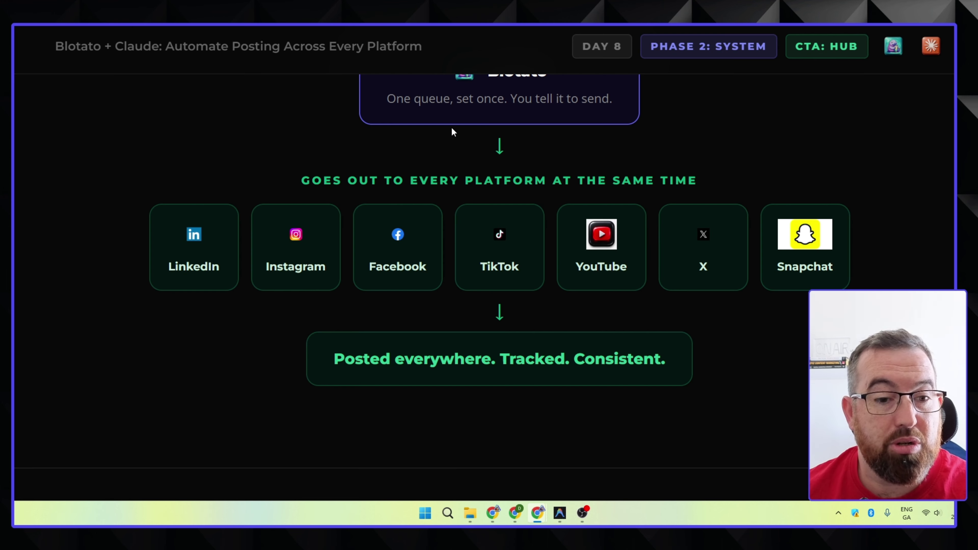
scroll(173, 181, "down", 10)
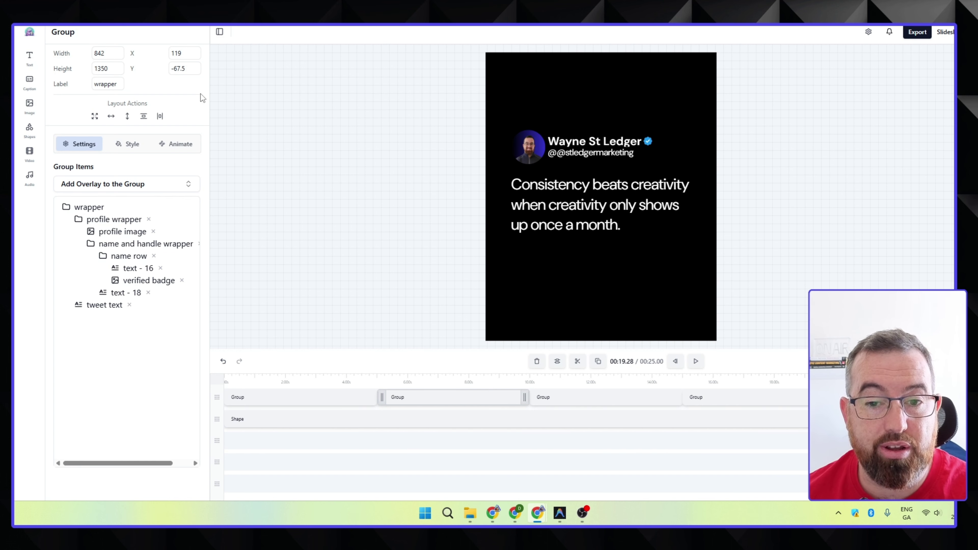
Open Blotato's videos page in a new tab and show the social login options and connected accounts in Settings
right_click(30, 37)
left_click(70, 46)
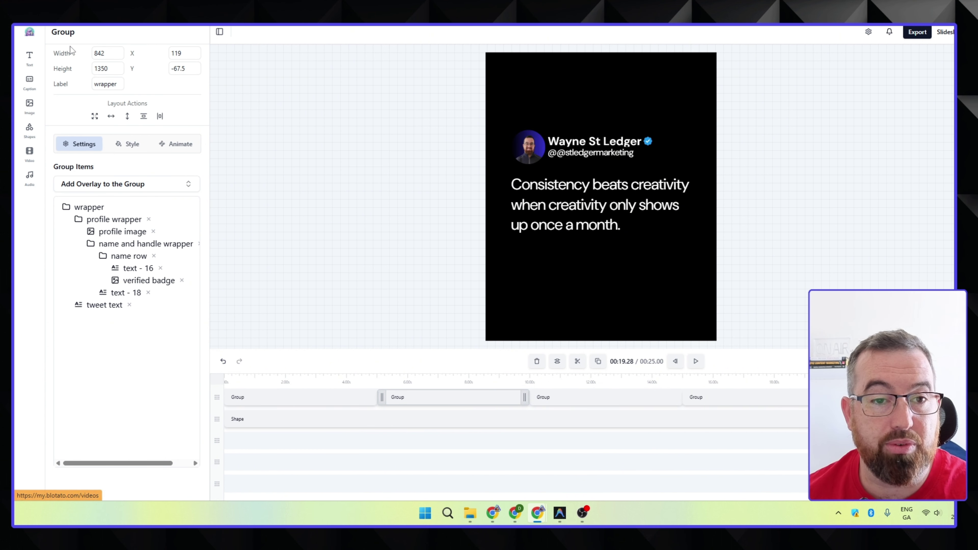
key("ctrl+Tab")
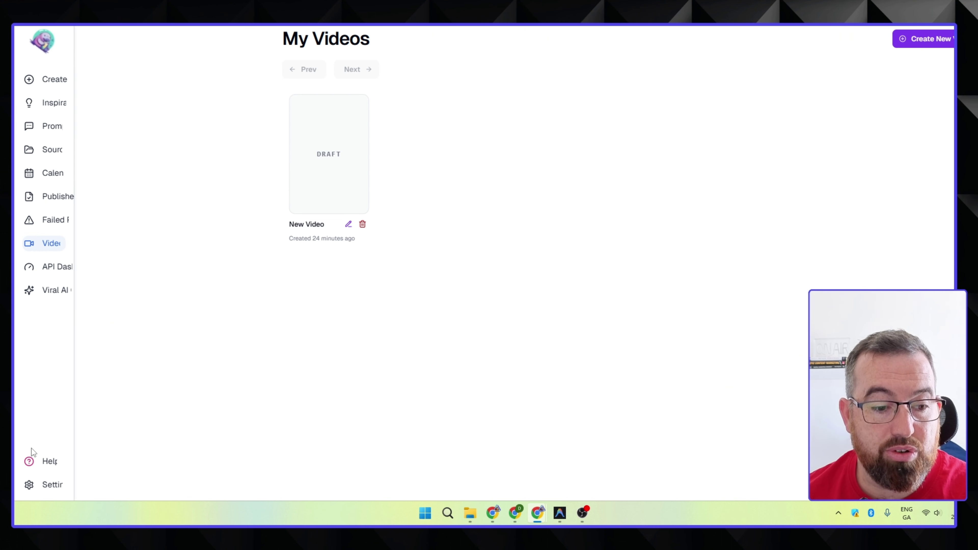
left_click(77, 484)
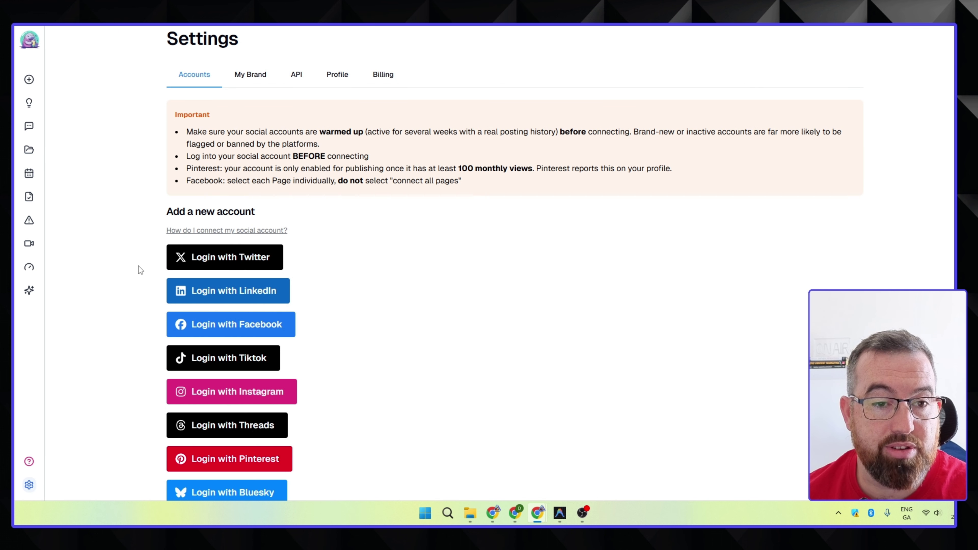
scroll(268, 186, "down", 6)
scroll(315, 224, "up", 6)
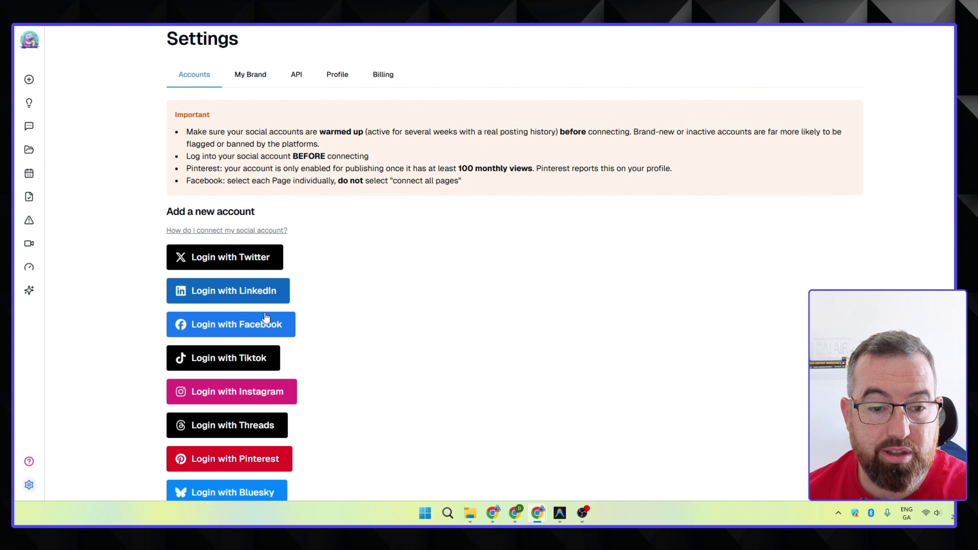
scroll(263, 310, "down", 1)
scroll(280, 395, "down", 2)
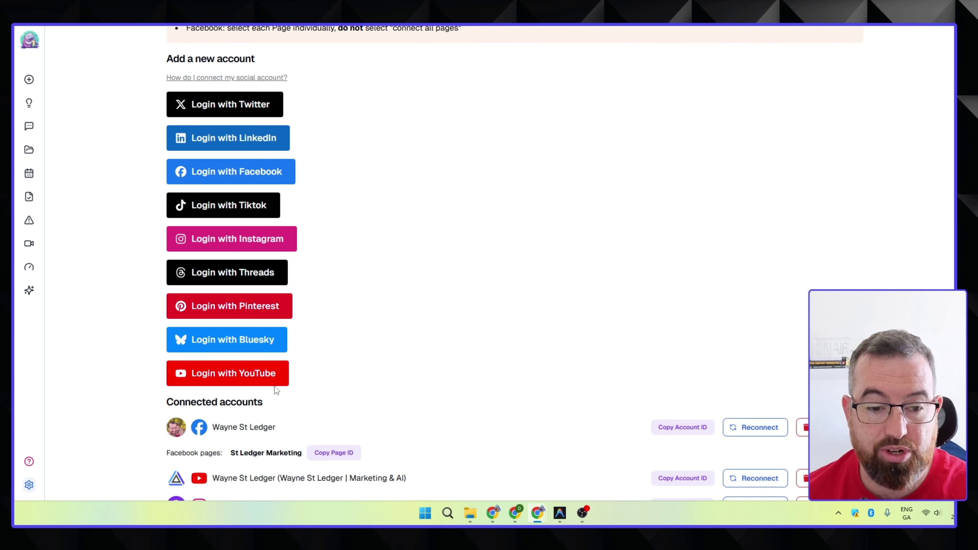
scroll(274, 364, "up", 3)
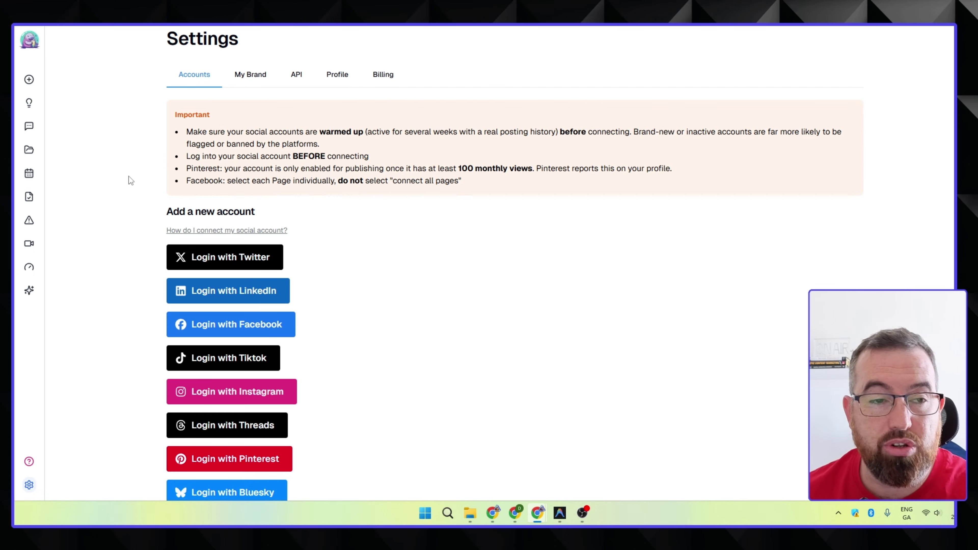
Return to the presentation and highlight the heading "The Queue, Not The Clock"
left_click(84, 24)
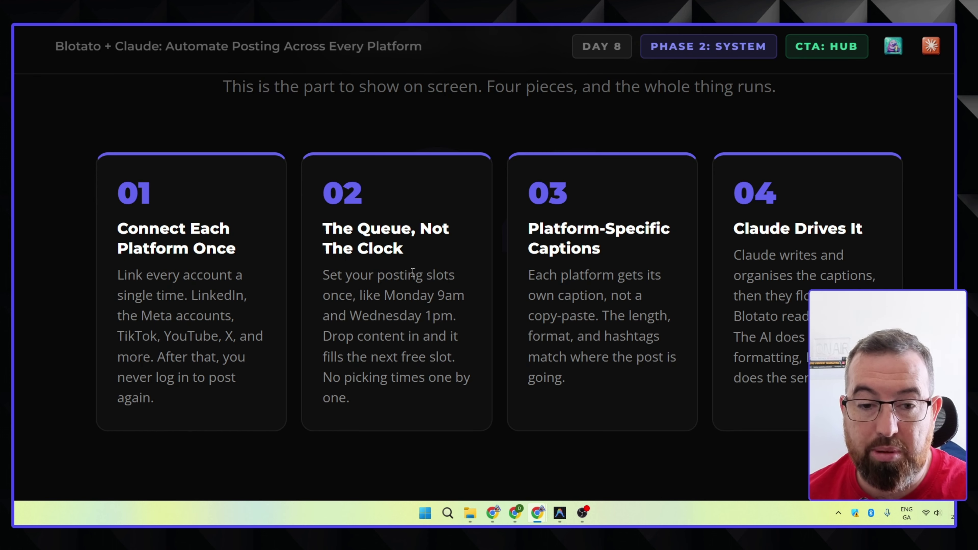
left_click_drag(413, 250, 351, 239)
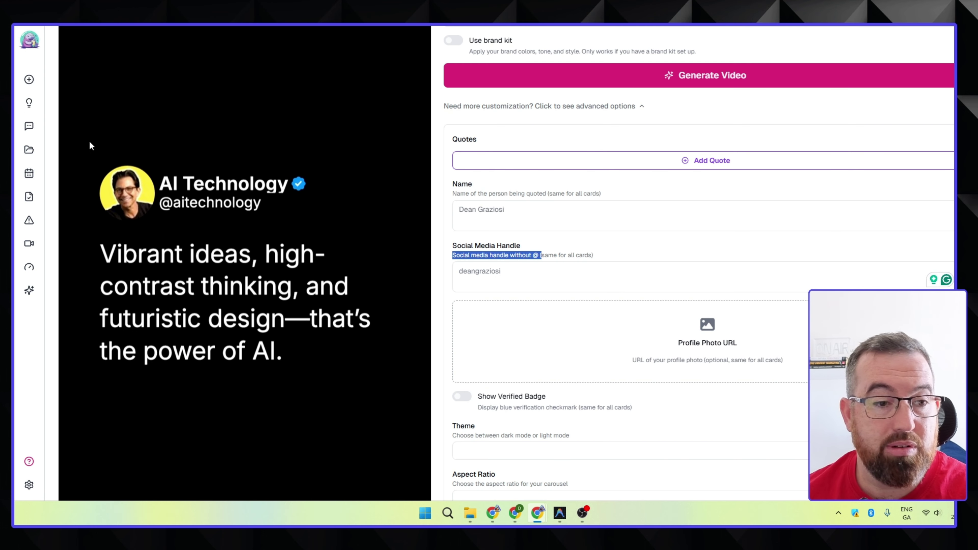
Show Blotato's Calendar and look through the weekly posting schedule's time slots and assigned accounts
left_click(52, 175)
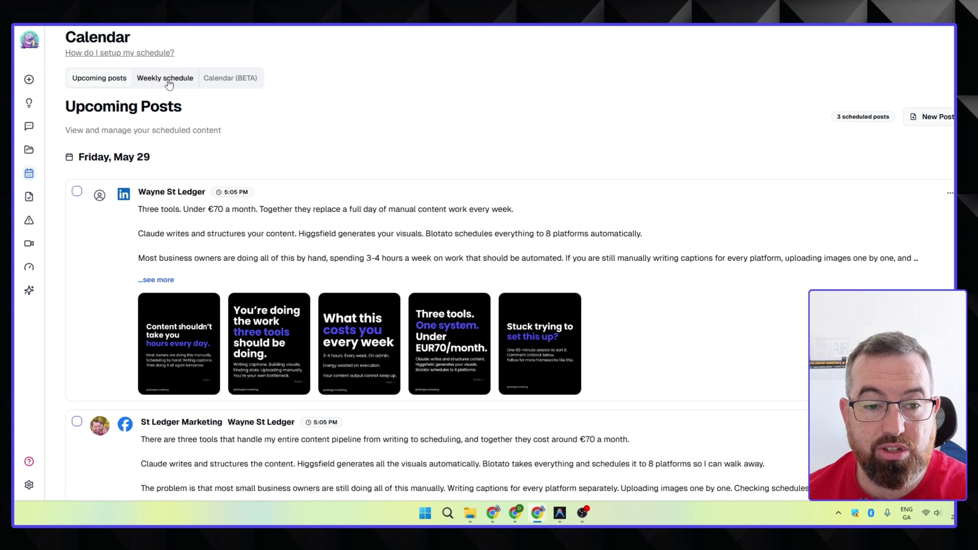
left_click(169, 80)
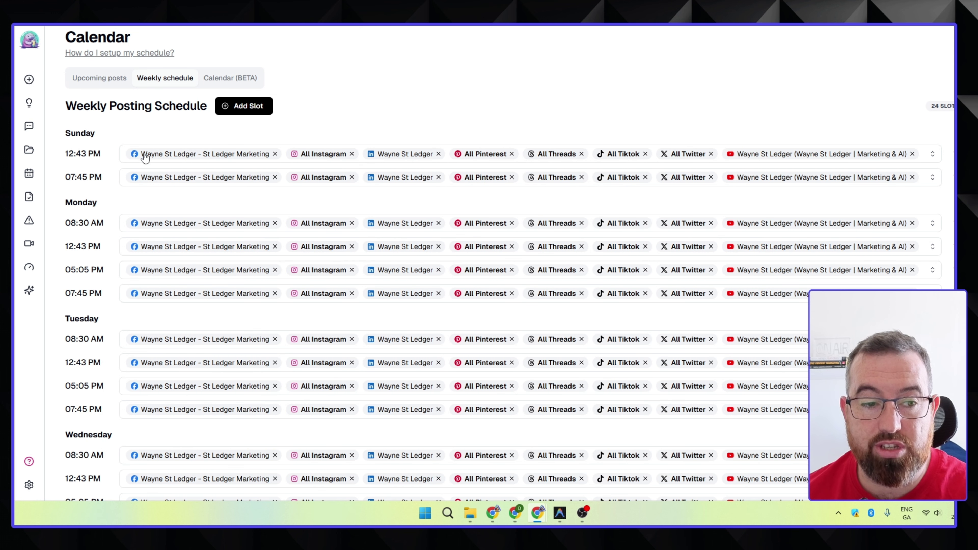
scroll(531, 204, "down", 6)
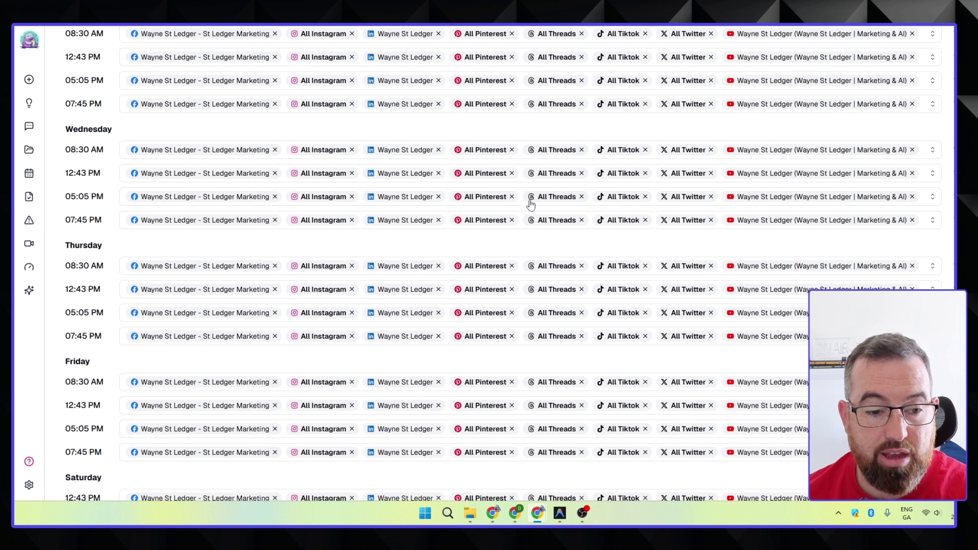
scroll(792, 485, "up", 3)
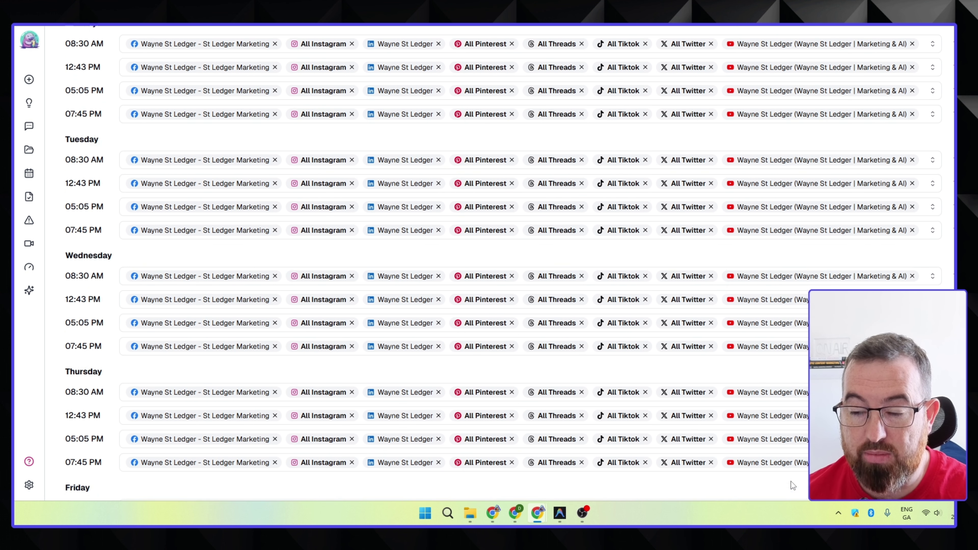
scroll(340, 255, "up", 4)
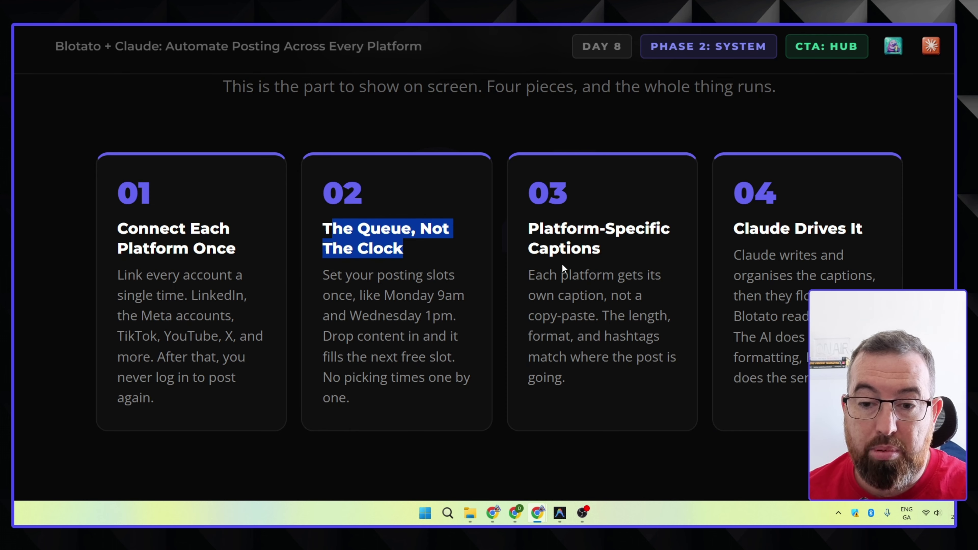
Switch to the Claude session and approve the pending command that enumerates the media files
left_click(560, 513)
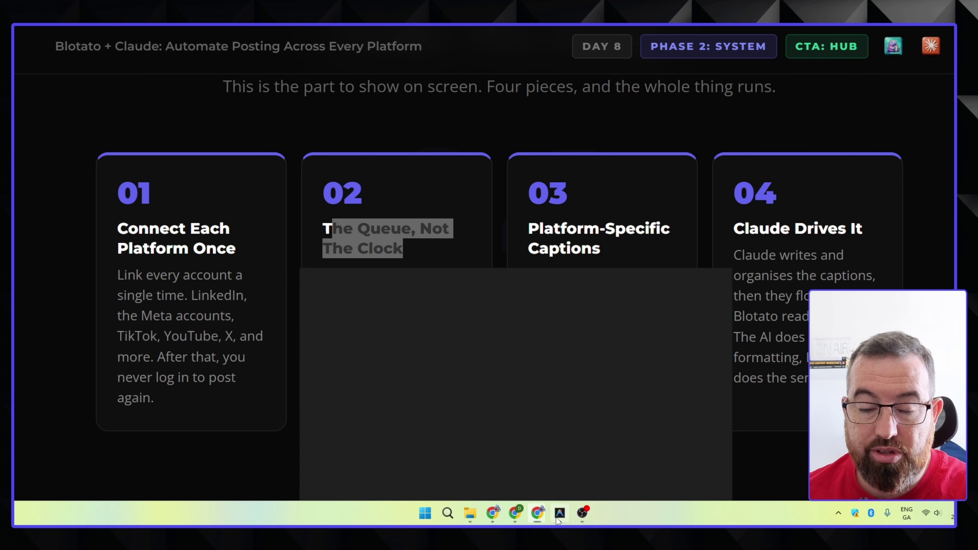
left_click(603, 393)
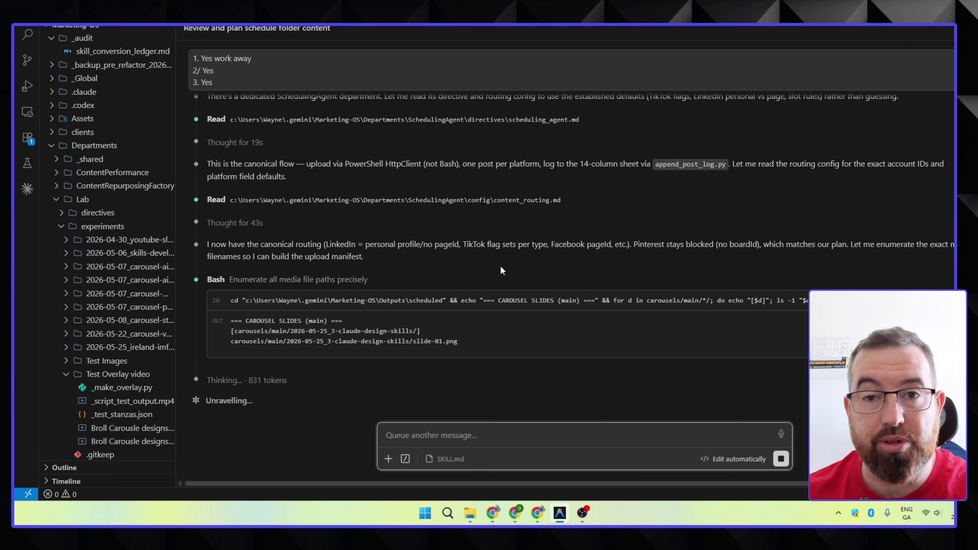
Return to the presentation and highlight the heading "Claude Drives It"
key("alt+Tab")
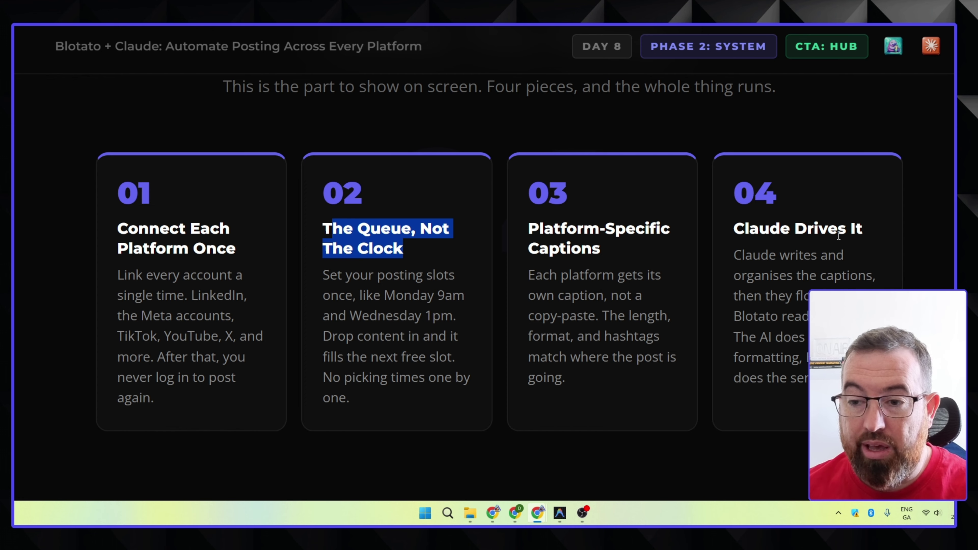
left_click_drag(863, 229, 745, 234)
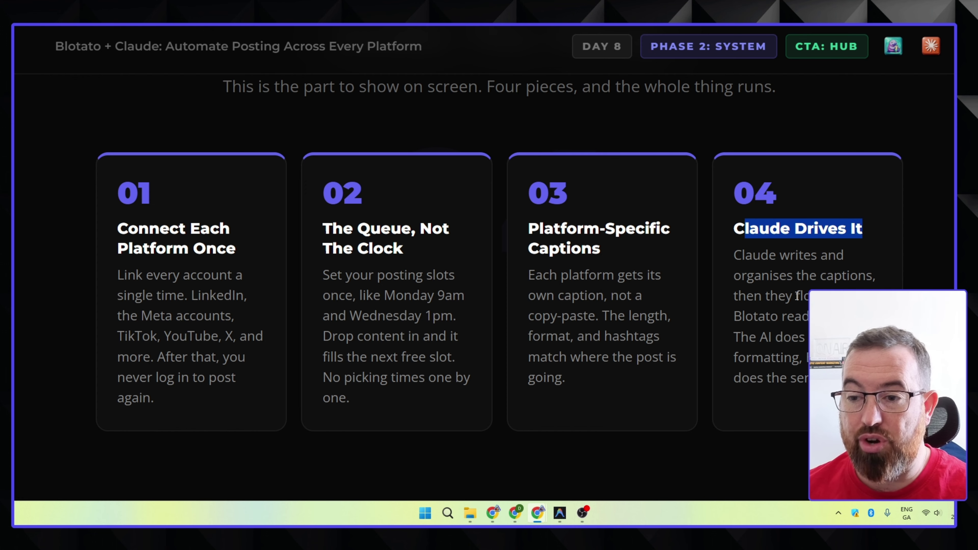
Check the to-do progress in the Claude session and show the presentation's "15 Minutes vs Over 3 Hours" section
left_click(560, 514)
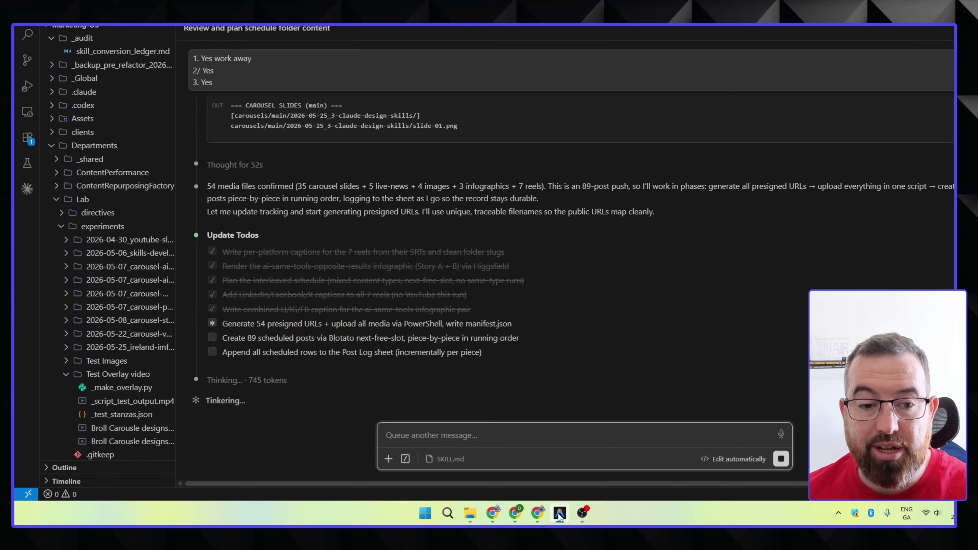
left_click(560, 513)
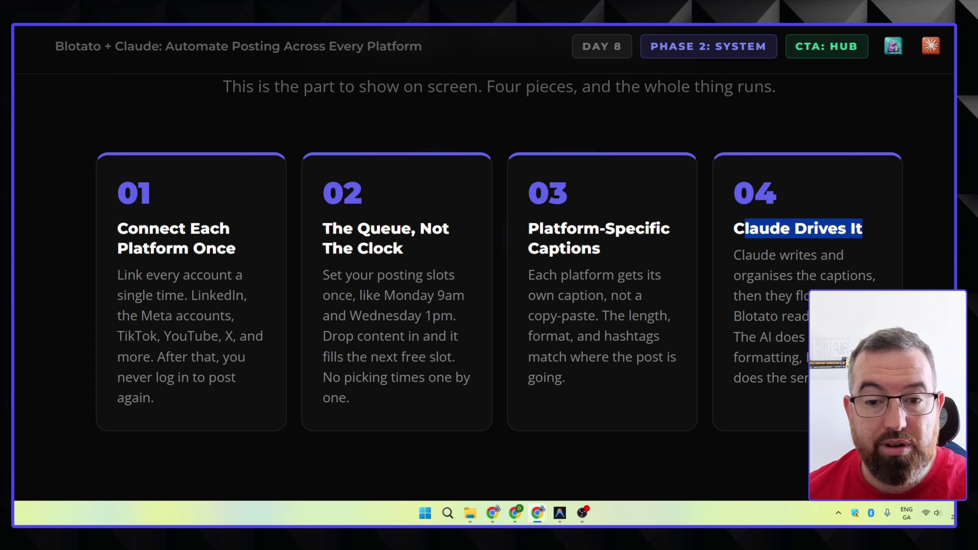
scroll(210, 248, "down", 10)
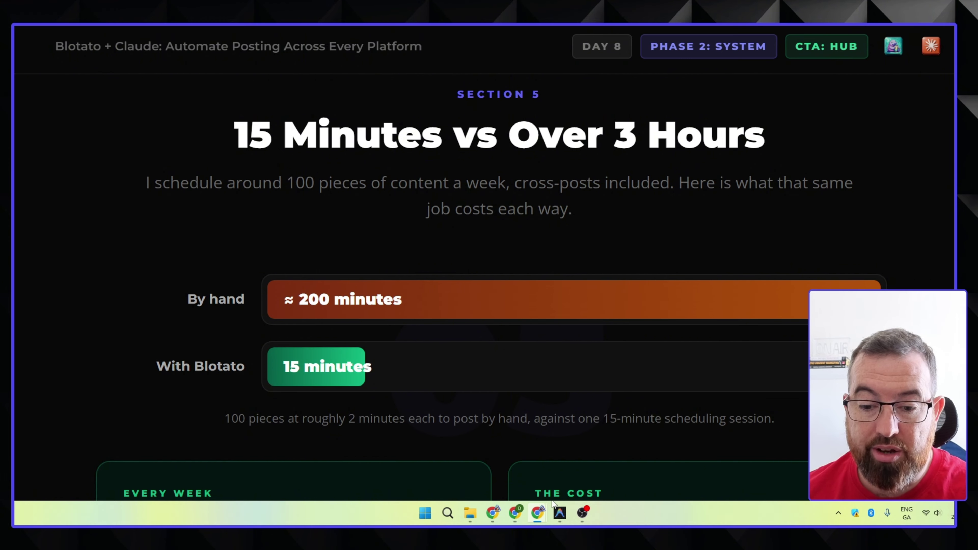
Check the upload progress in the Claude session and highlight "$29 A Month To Start" in the presentation's cost card
left_click(560, 513)
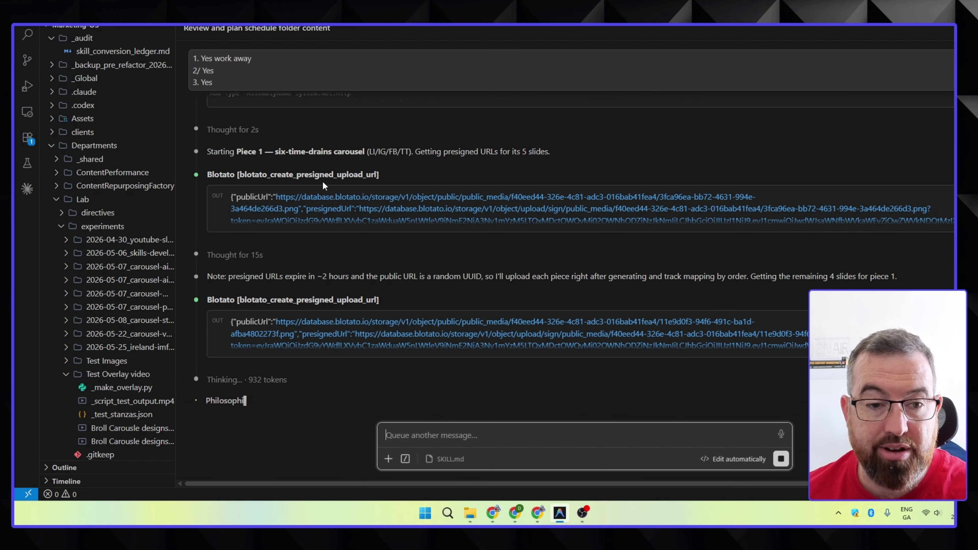
left_click(537, 513)
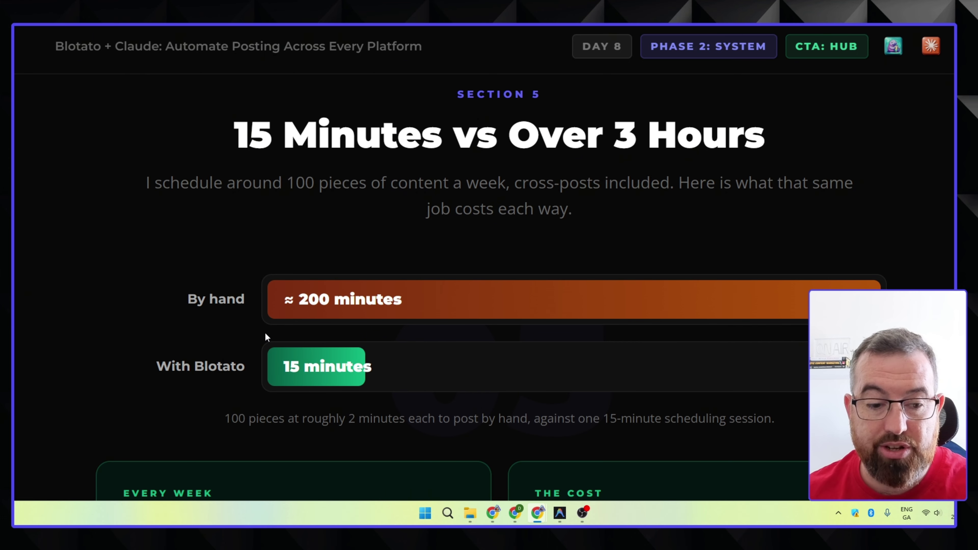
scroll(265, 332, "down", 5)
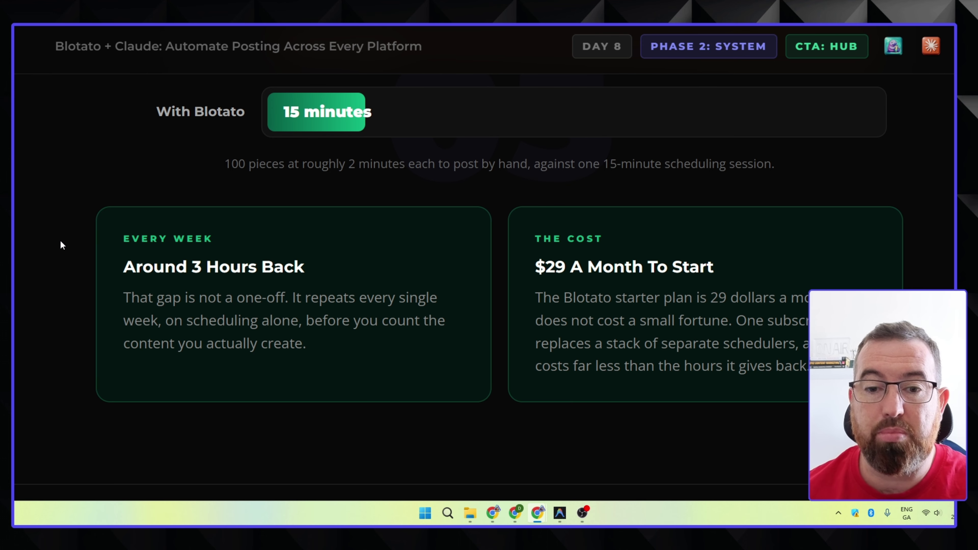
scroll(61, 245, "up", 4)
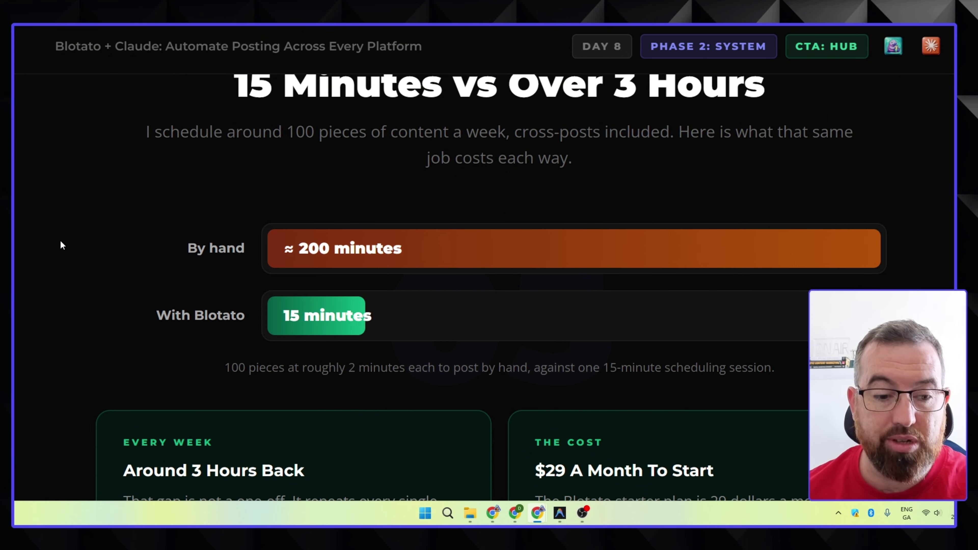
scroll(61, 245, "down", 5)
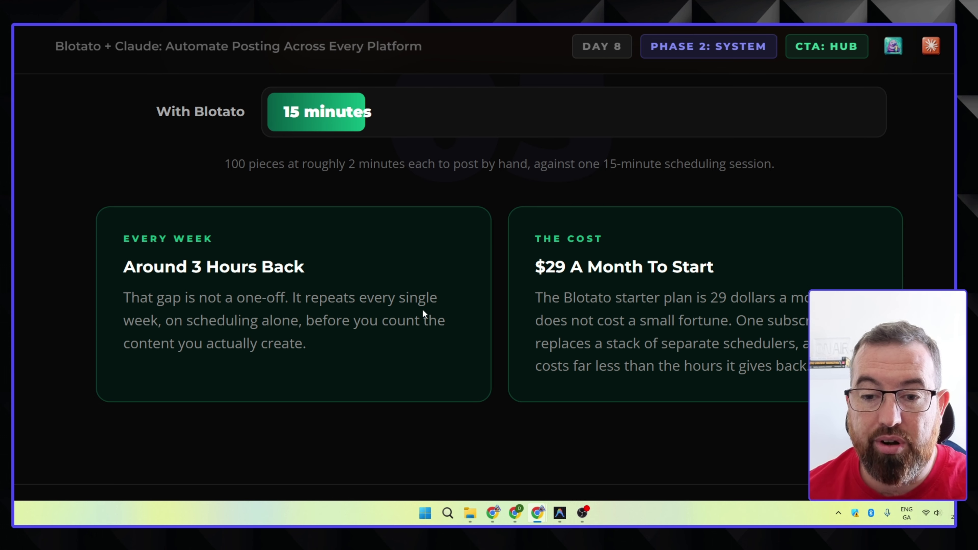
left_click_drag(711, 267, 541, 268)
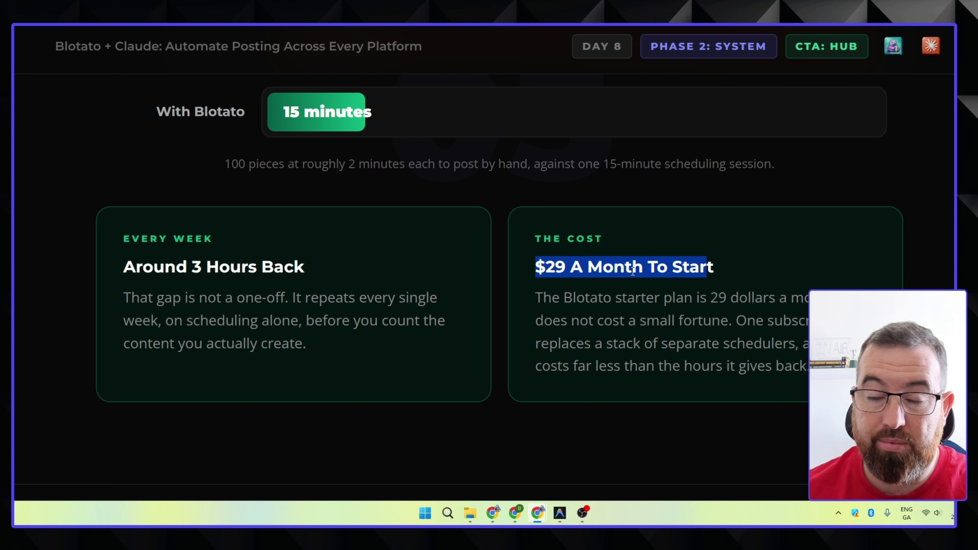
Show Blotato's pricing page and highlight the Starter plan's $29 price and "20 social media accounts" entry
left_click(420, 24)
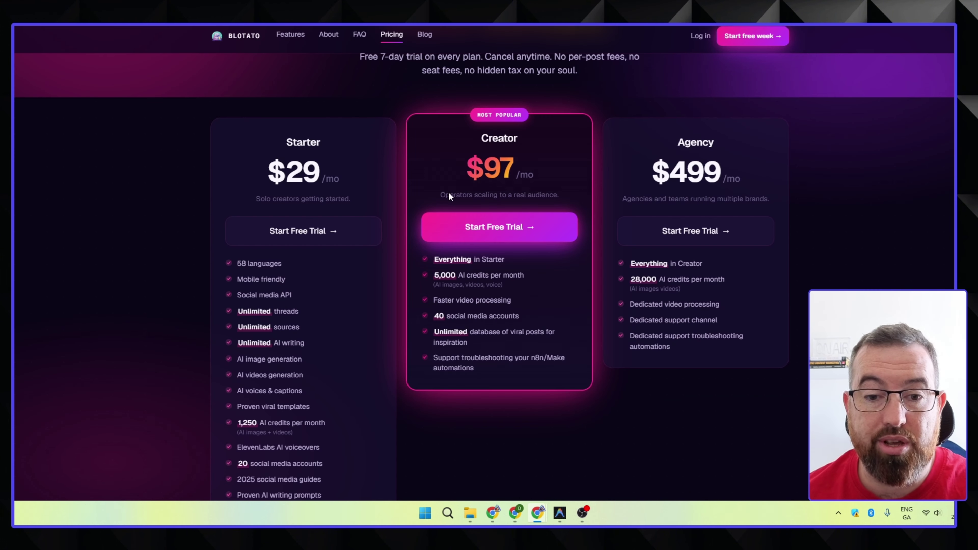
left_click_drag(286, 183, 327, 179)
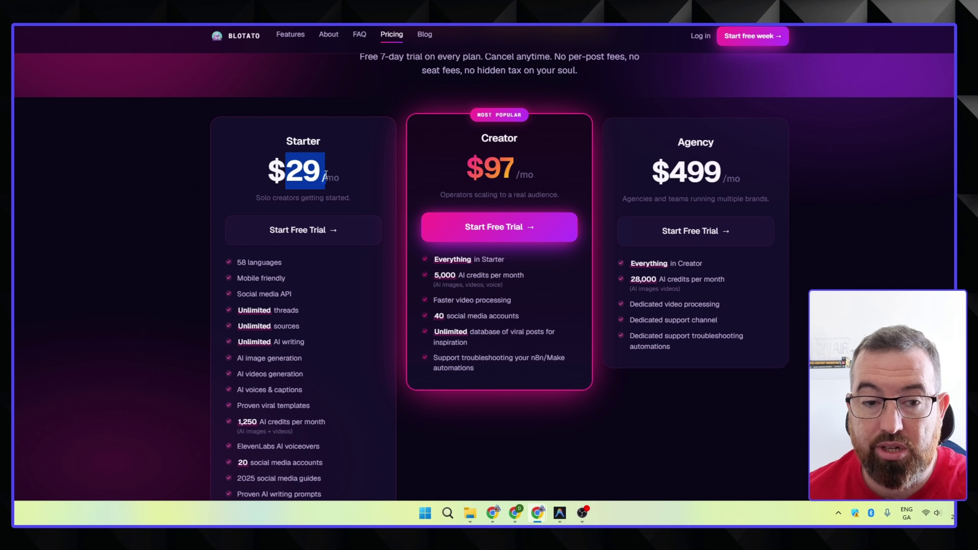
scroll(201, 219, "down", 1)
scroll(201, 222, "down", 2)
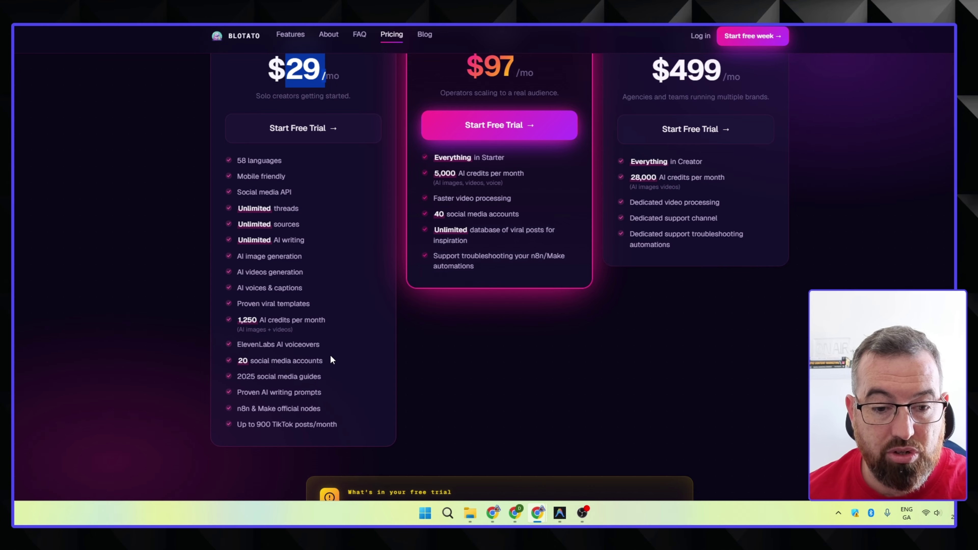
left_click_drag(328, 361, 270, 358)
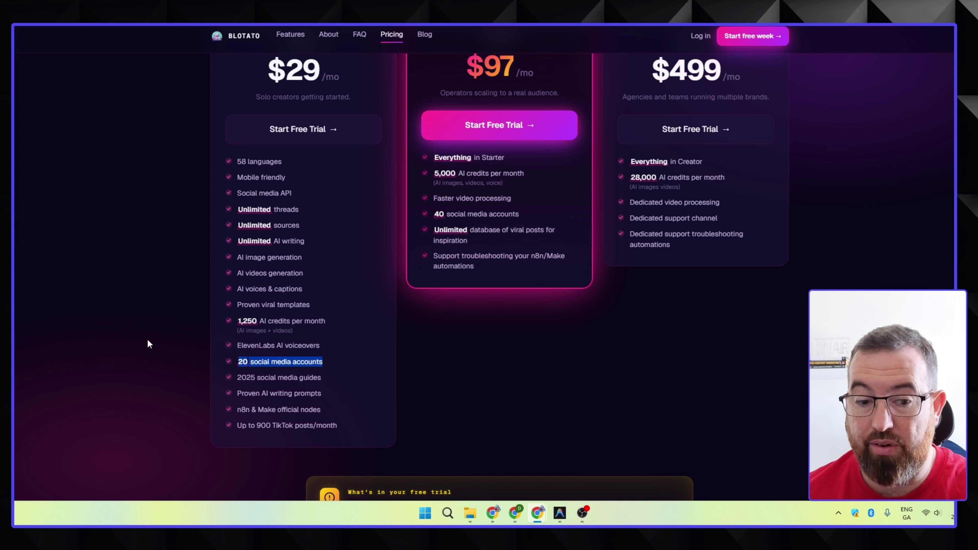
Highlight "1,250 AI credits per month" and "Up to 900 TikTok posts/month" in the Starter plan's feature list
scroll(149, 341, "up", 2)
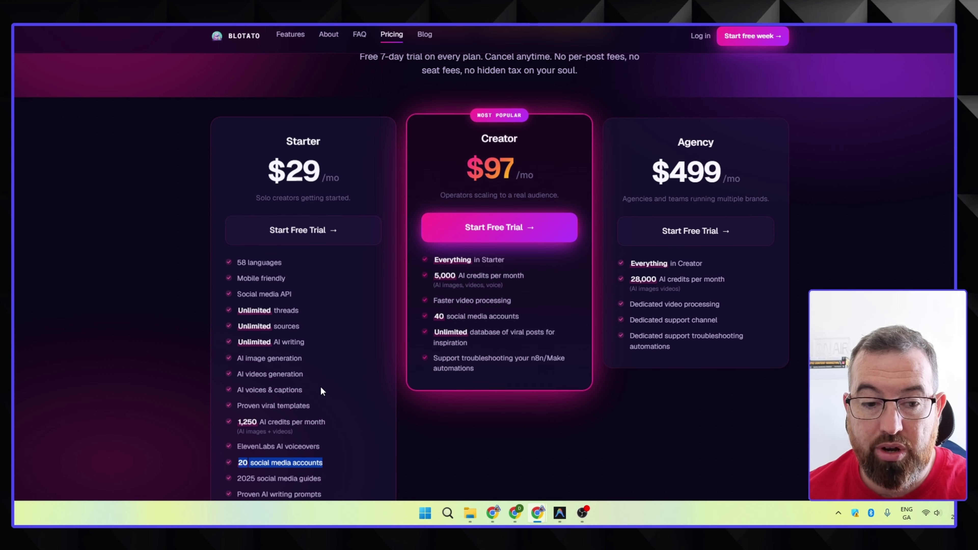
scroll(317, 382, "down", 1)
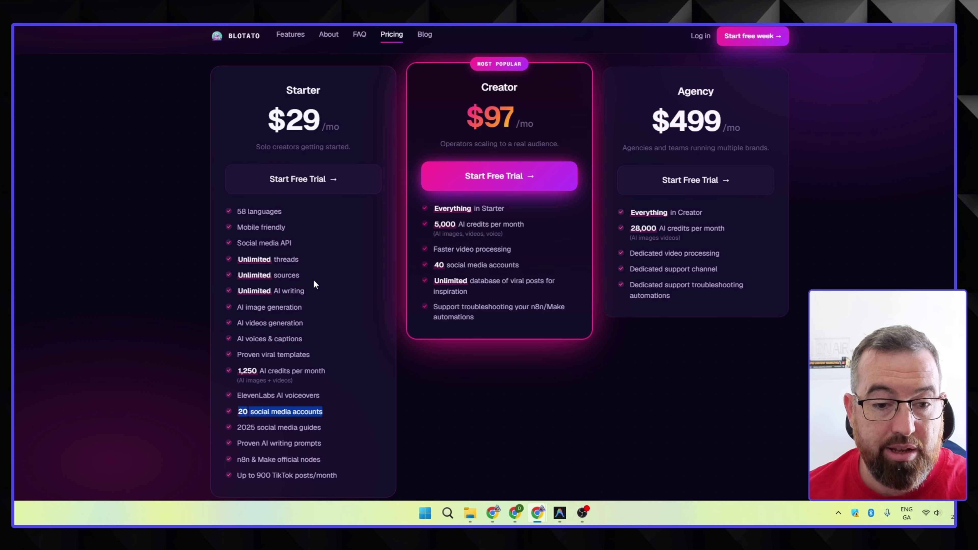
scroll(323, 279, "down", 2)
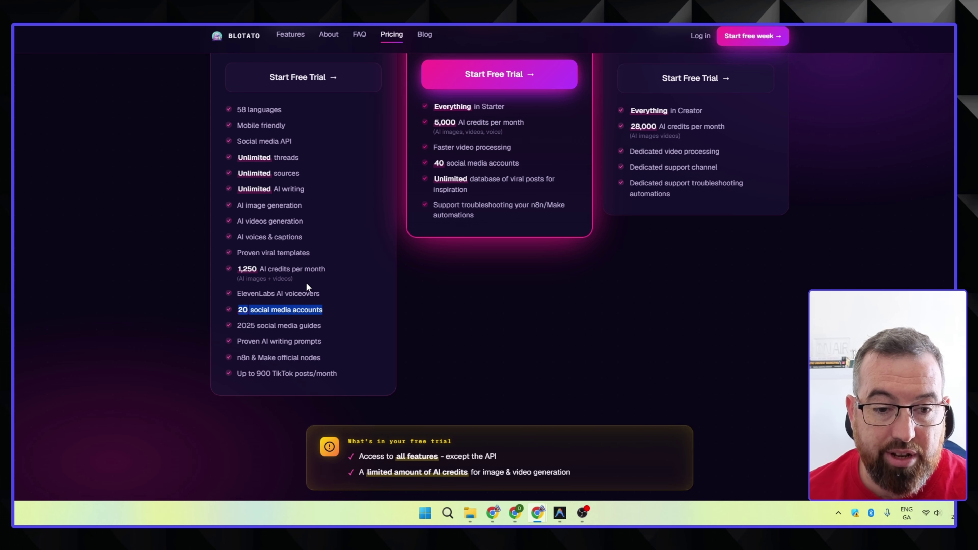
left_click_drag(330, 274, 234, 274)
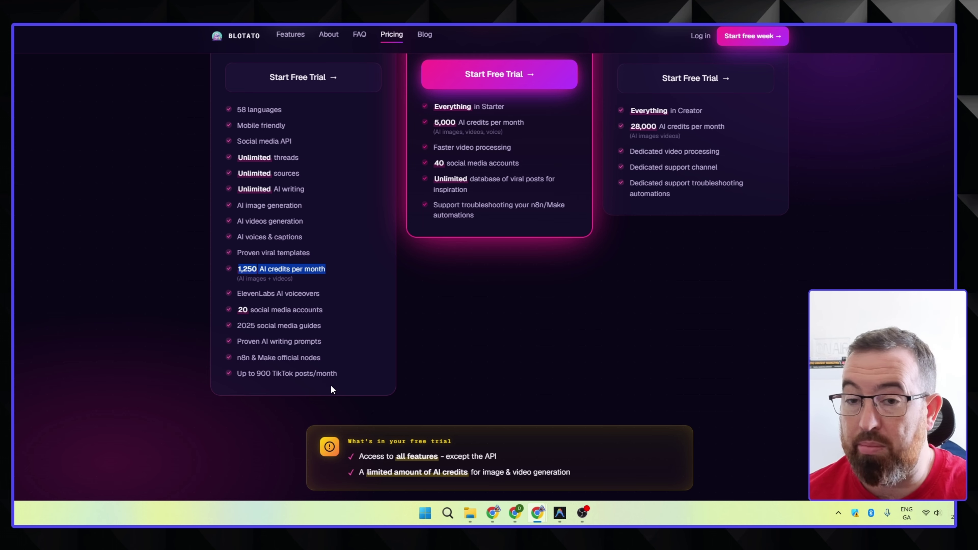
left_click_drag(338, 373, 241, 381)
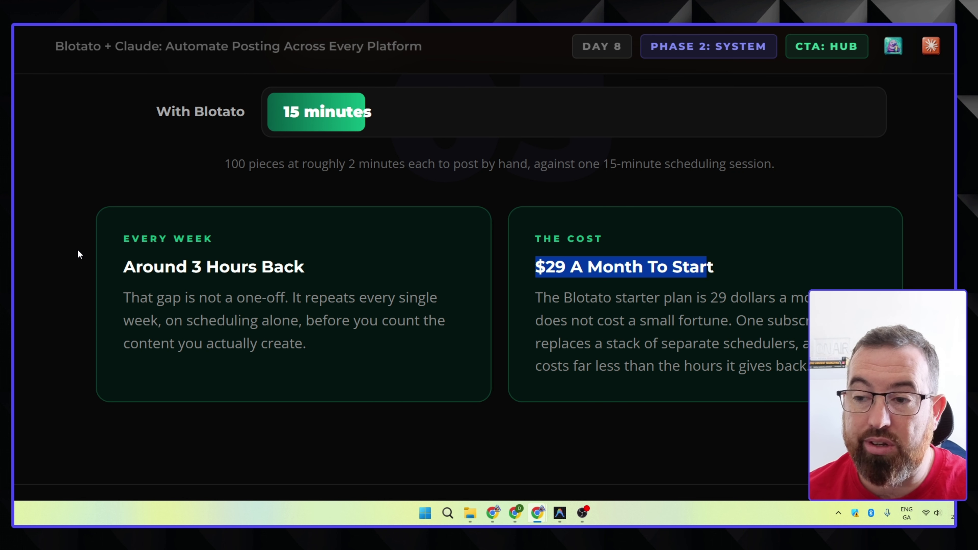
Show the presentation's "Consistency Is The Growth Engine" section, and allow the PowerShell slide-upload command for this project in the Claude session
scroll(111, 247, "down", 10)
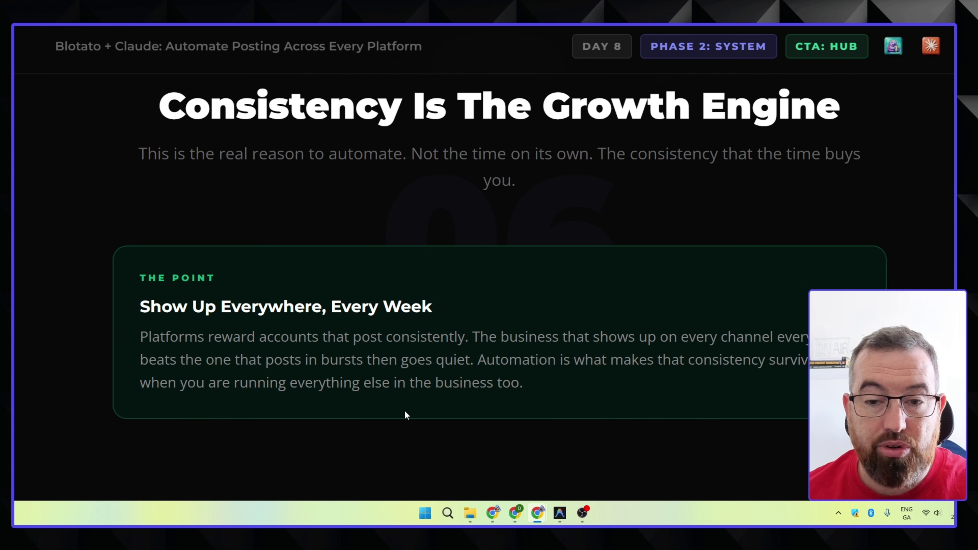
left_click(560, 513)
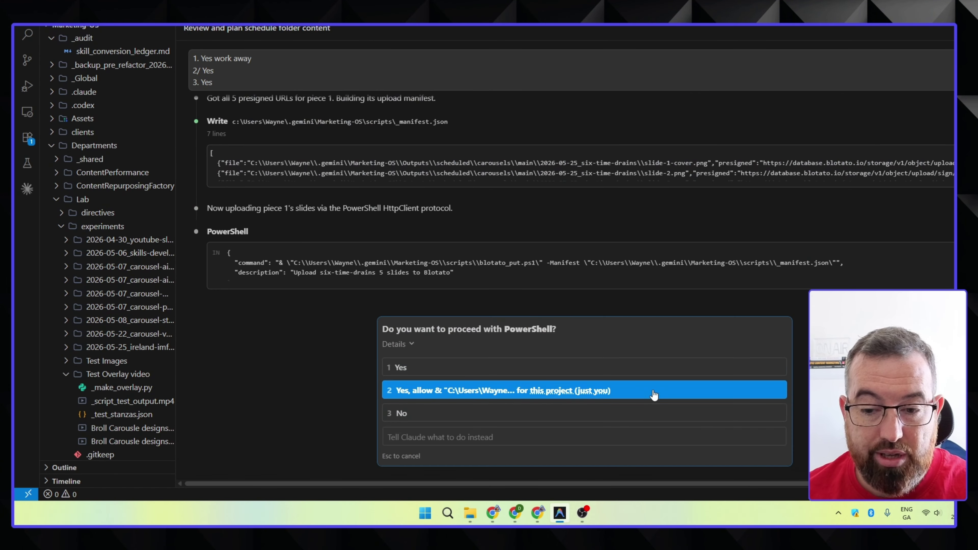
left_click(654, 391)
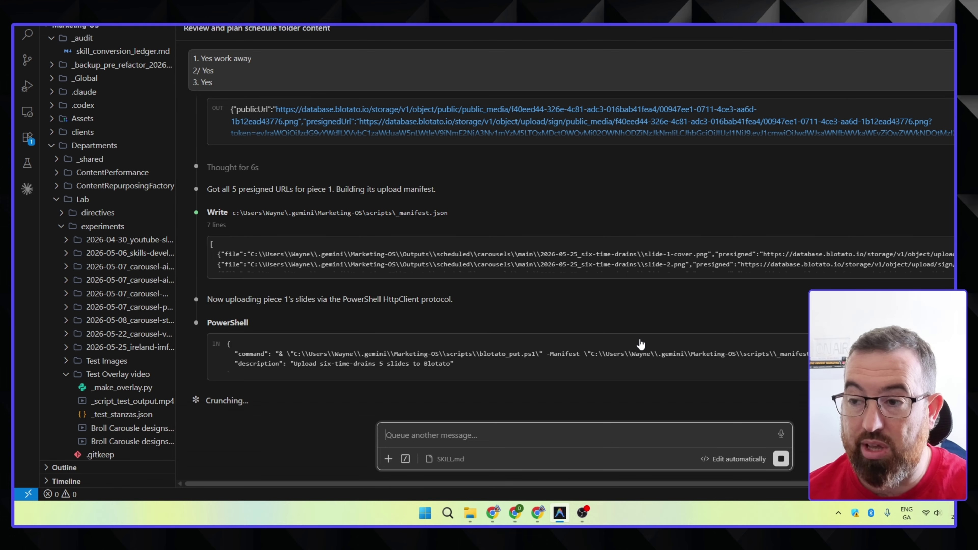
Return to the presentation and highlight "consistently" in the "Show Up Everywhere, Every Week" card
key("alt+Tab")
scroll(75, 329, "down", 1)
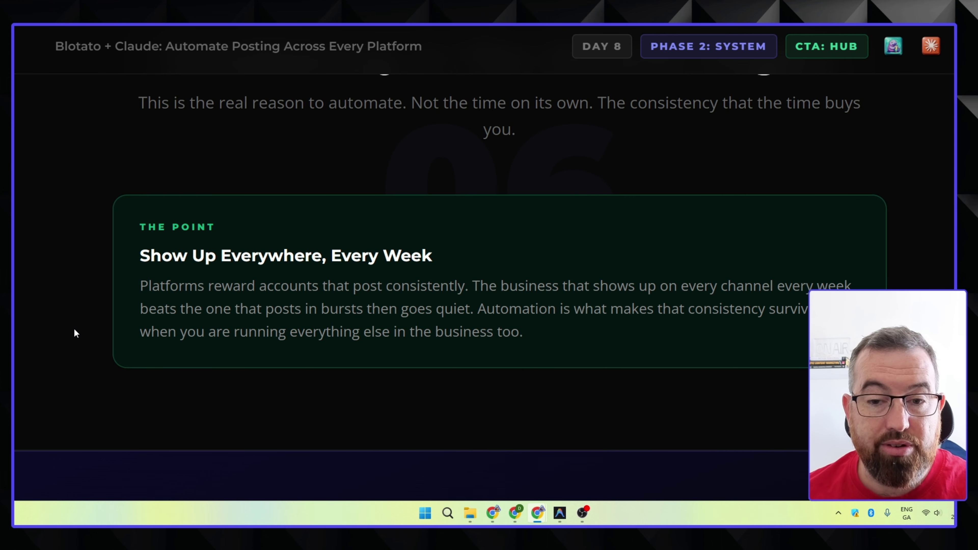
scroll(74, 329, "up", 1)
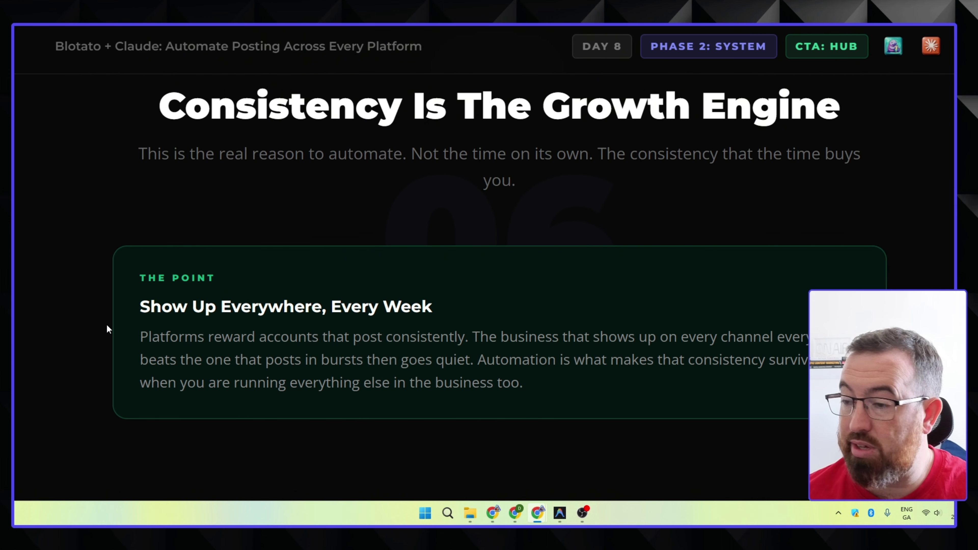
scroll(106, 327, "down", 1)
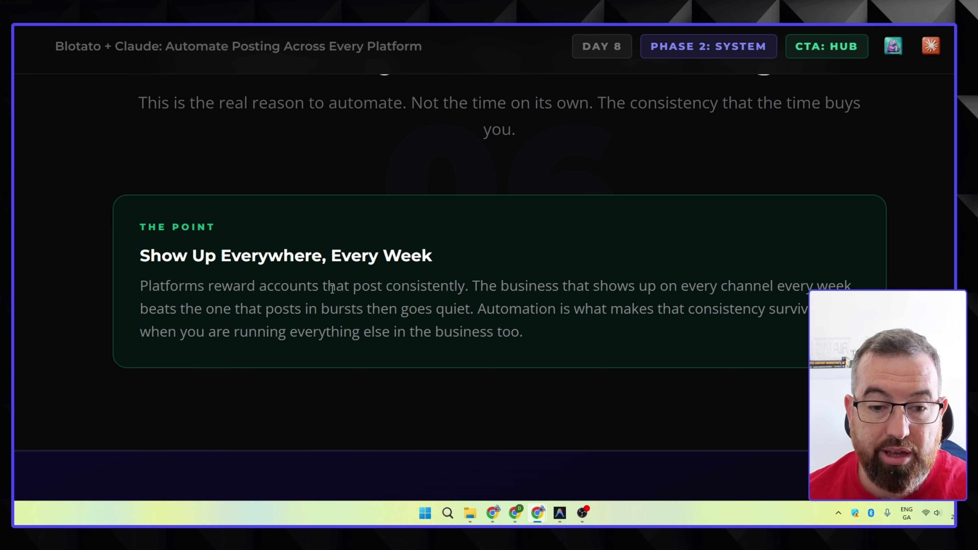
left_click_drag(464, 287, 393, 289)
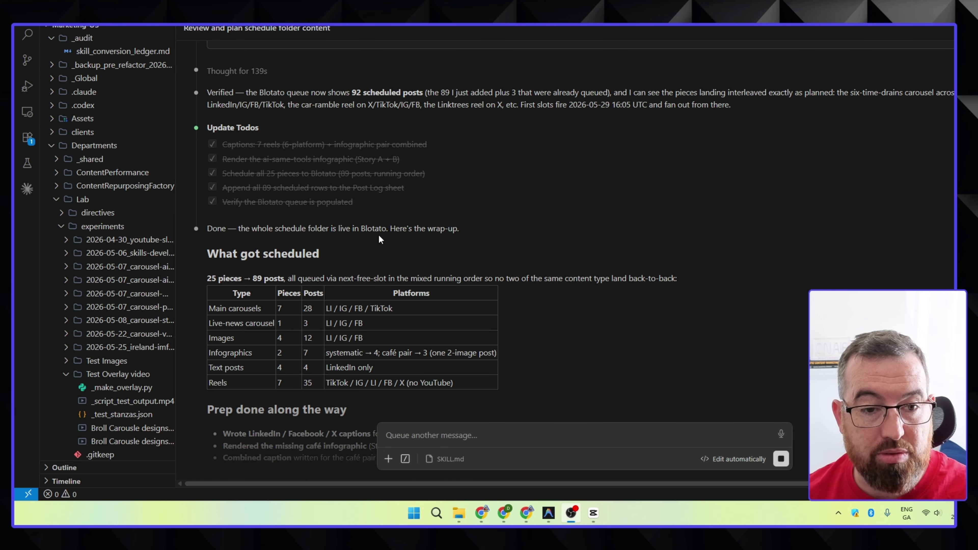
Review Claude's "What got scheduled" wrap-up and preview story-a.png and story-b.png from the scheduled infographics folder
left_click(209, 279)
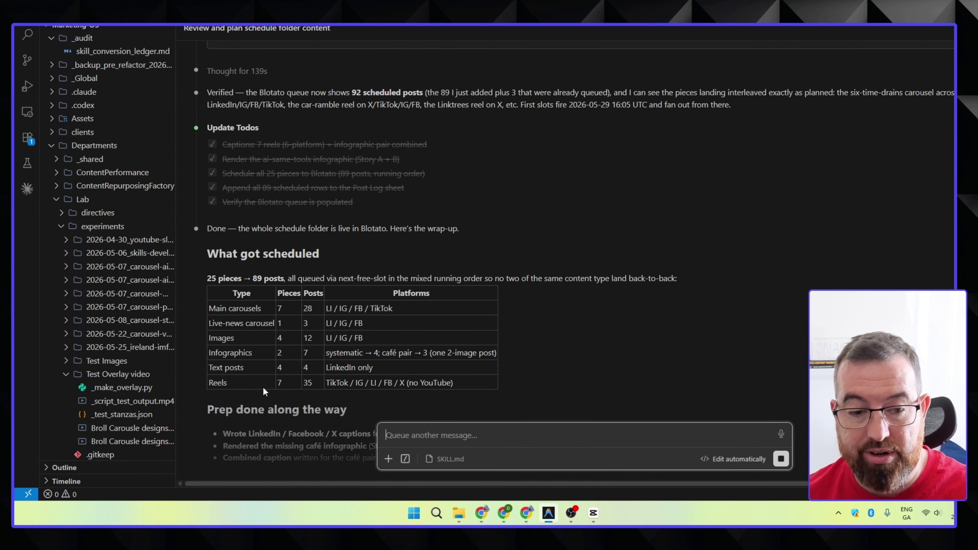
scroll(263, 387, "down", 3)
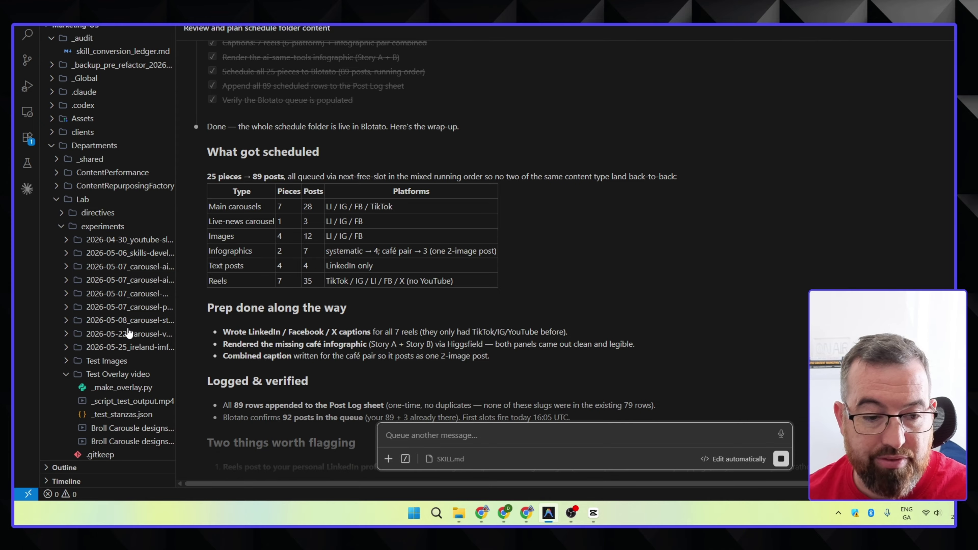
scroll(97, 308, "down", 10)
left_click(99, 432)
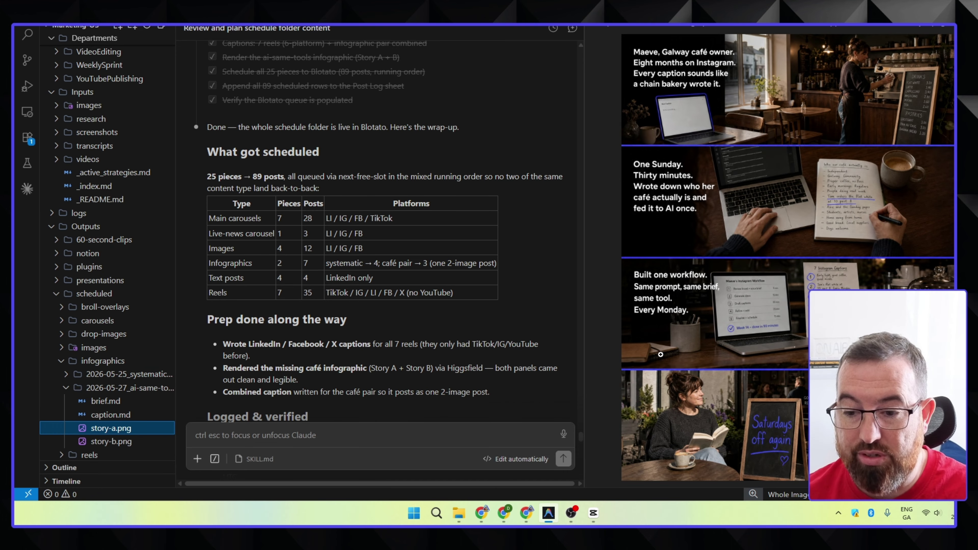
left_click(115, 443)
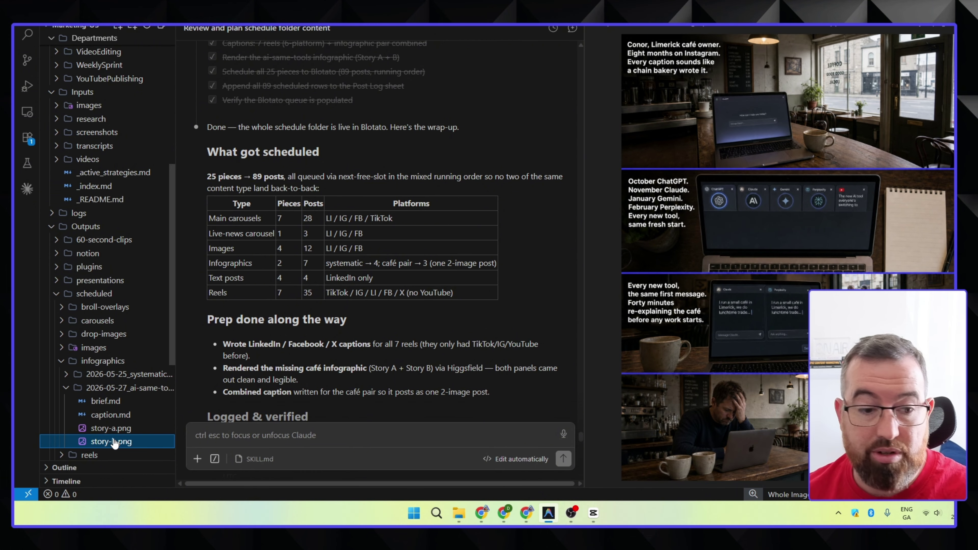
left_click(118, 431)
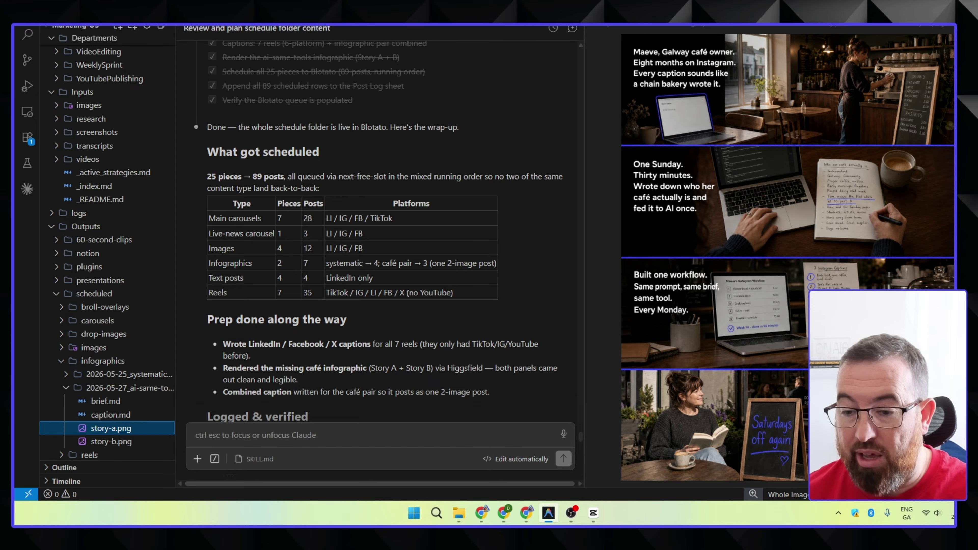
Close the story-a.png preview, view story-b.png once more and close it to return to the full-width wrap-up
left_click_drag(583, 273, 694, 290)
left_click(764, 6)
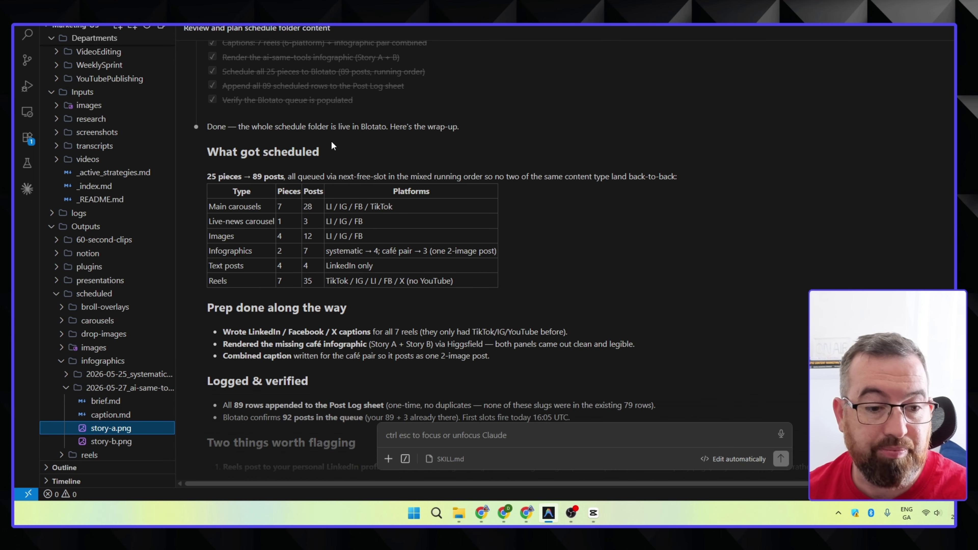
left_click(118, 442)
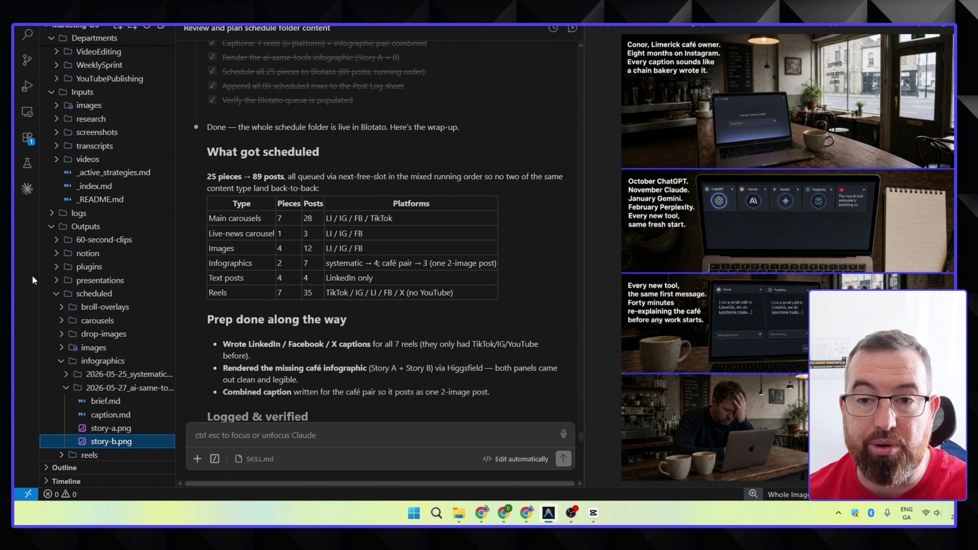
left_click(655, 9)
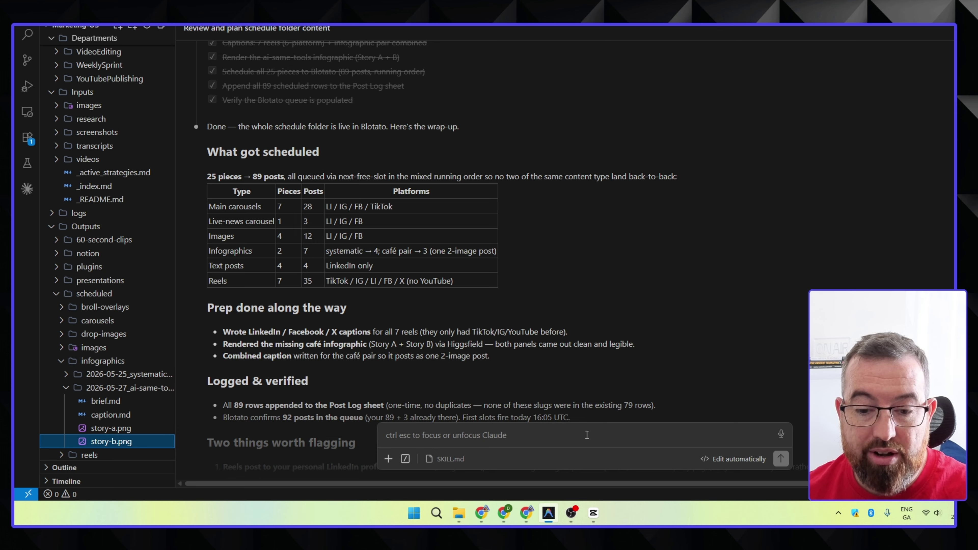
Switch to the "Marketing OS — Post Log" spreadsheet and look through the logged posts down to the last filled row
left_click(527, 513)
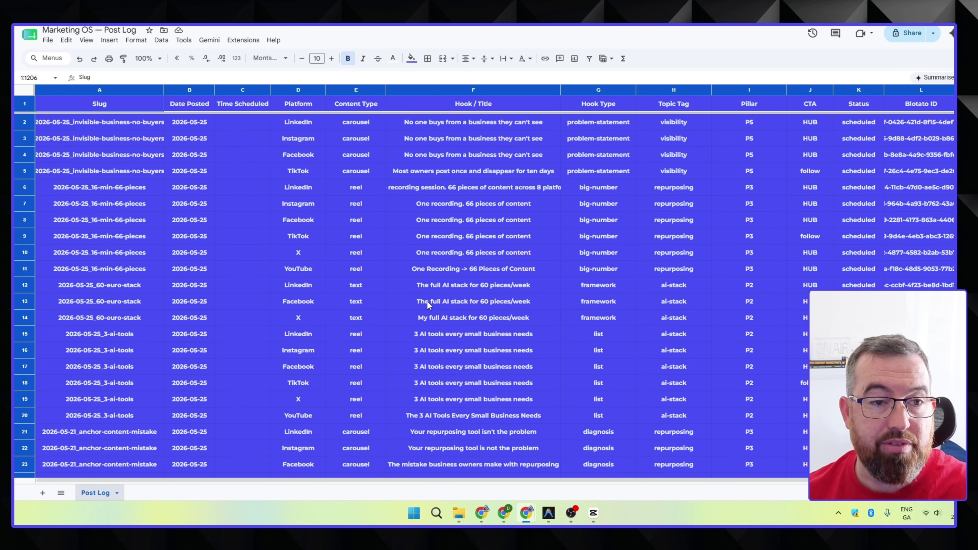
scroll(325, 257, "down", 5)
scroll(105, 212, "down", 10)
scroll(109, 216, "down", 20)
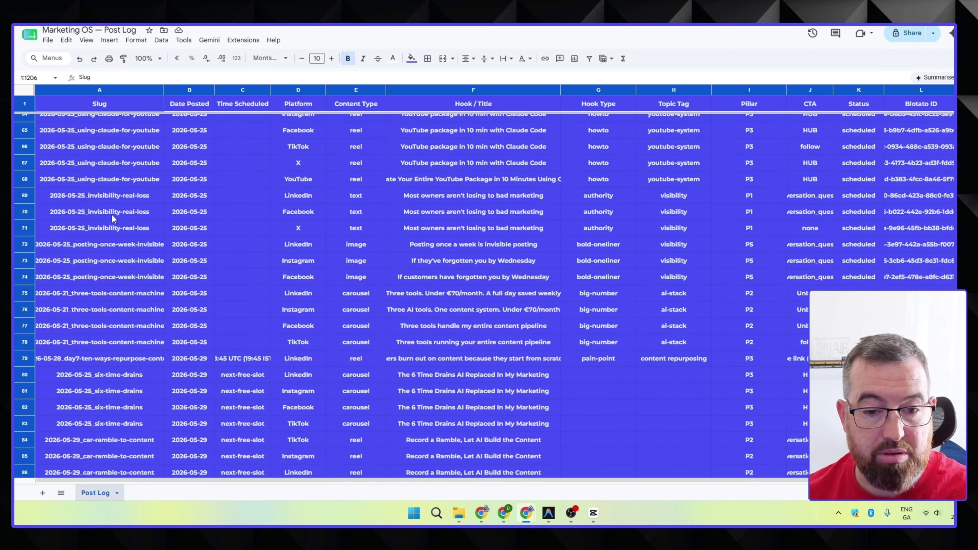
scroll(113, 219, "down", 3)
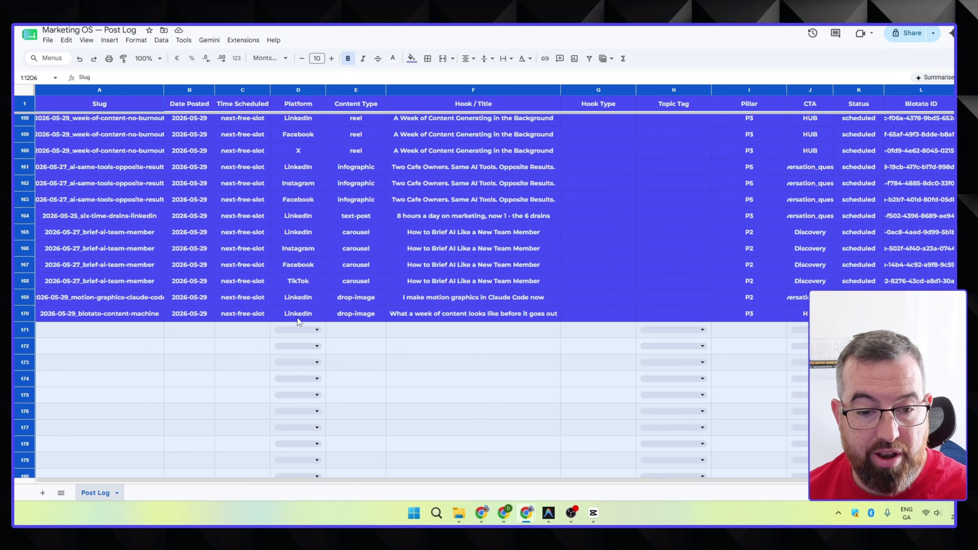
Return to the Claude session and read the wrap-up's "Logged & verified" and "Two things worth flagging" sections
key("alt+Tab")
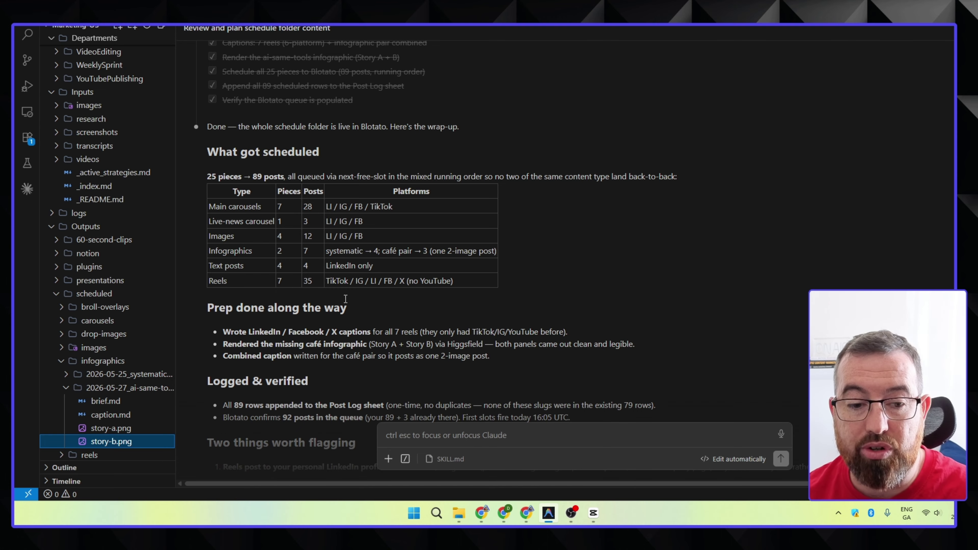
scroll(358, 319, "down", 1)
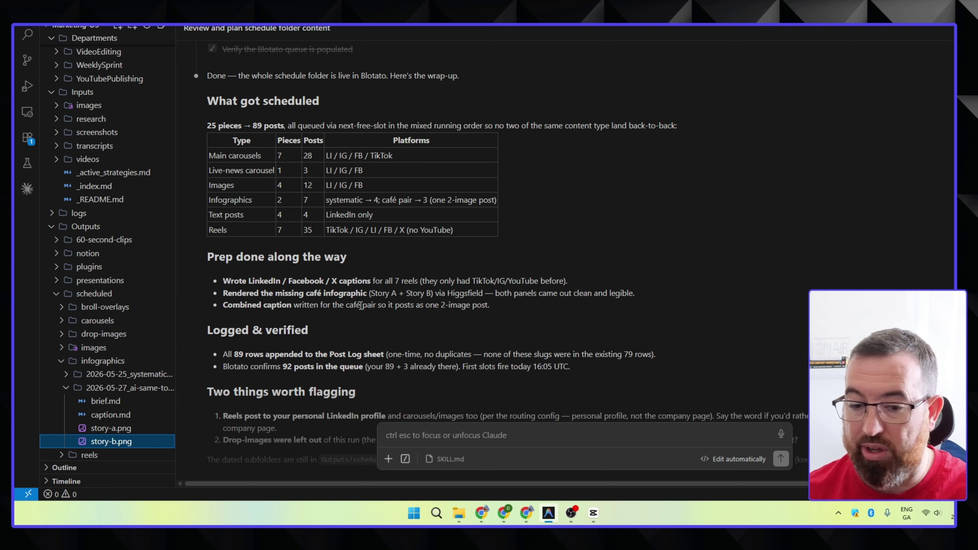
Switch to Blotato's May 2026 month calendar and look through the scheduled posts for the week starting 31 May
key("alt+Tab")
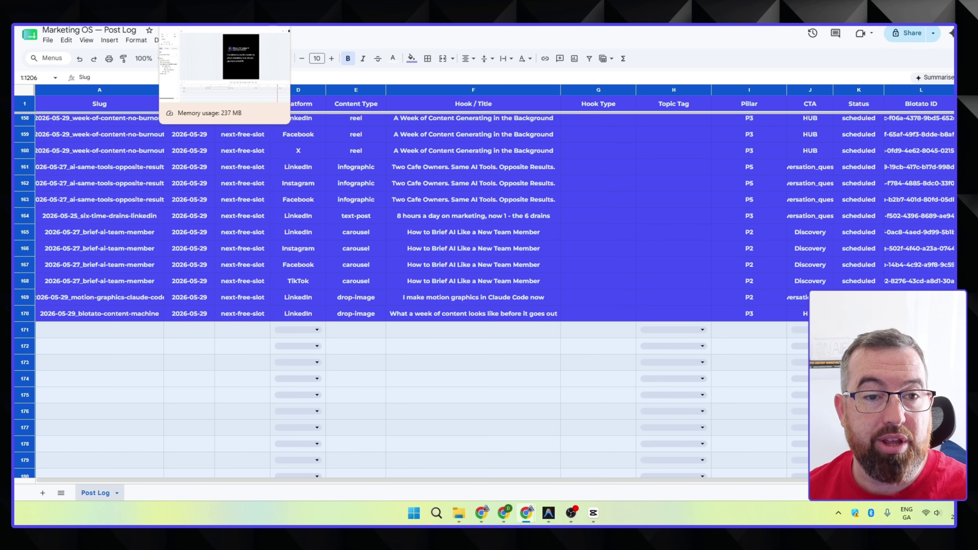
left_click(250, 27)
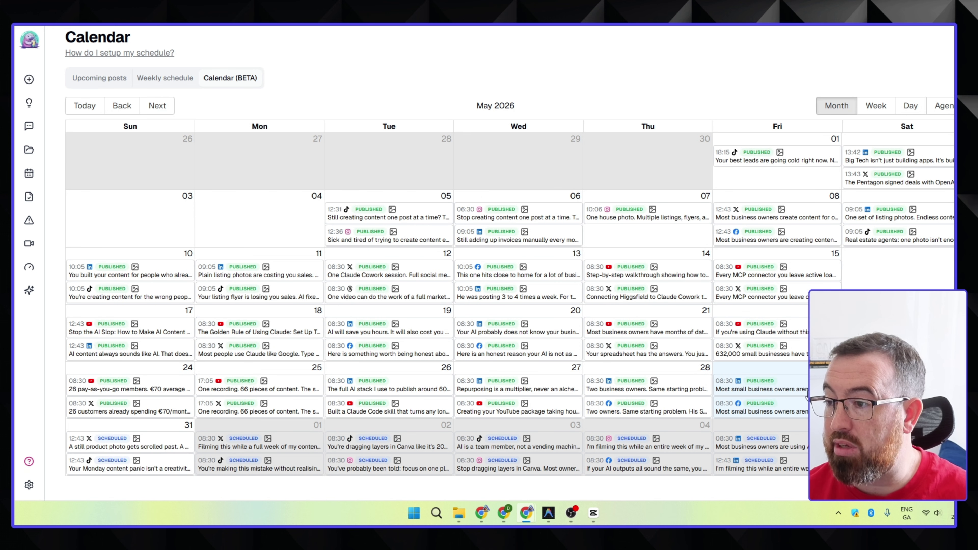
scroll(763, 397, "down", 5)
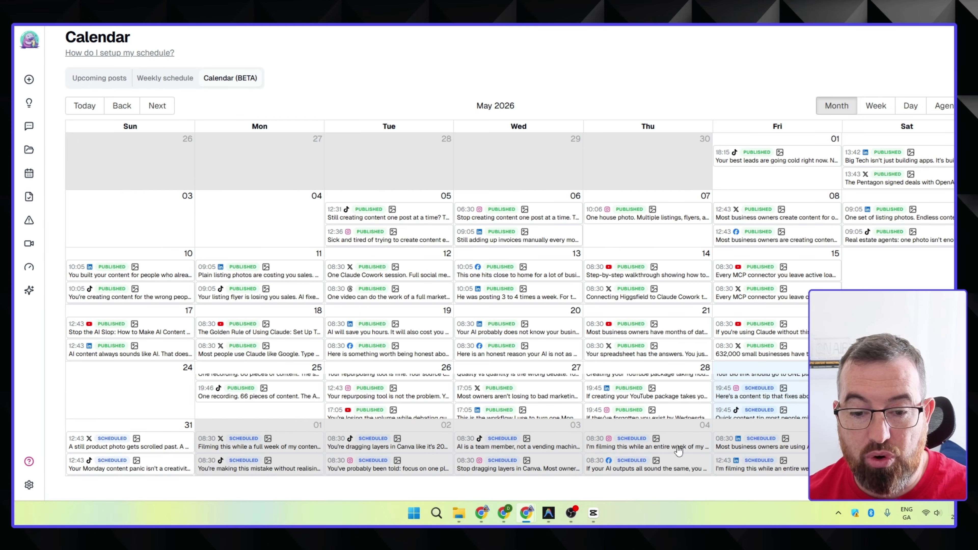
scroll(680, 448, "down", 5)
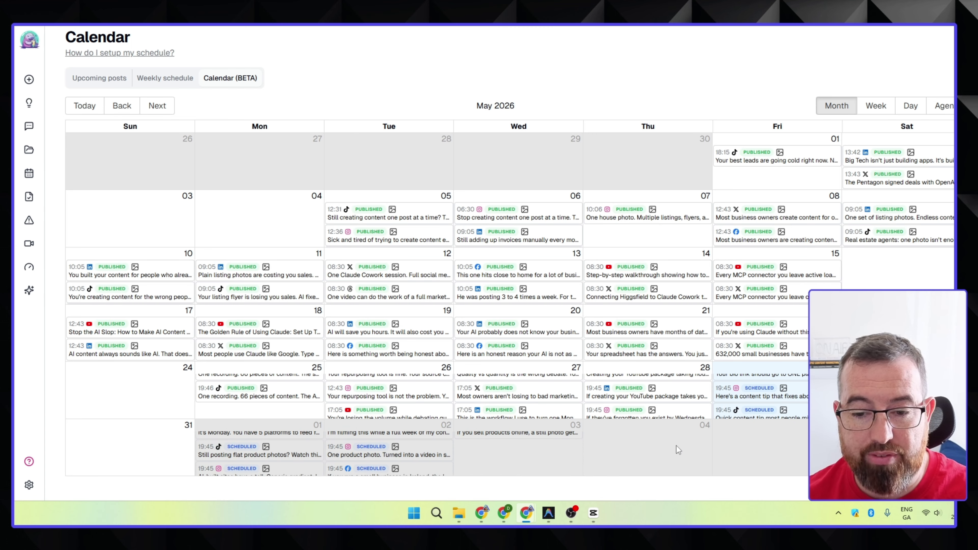
scroll(676, 445, "up", 5)
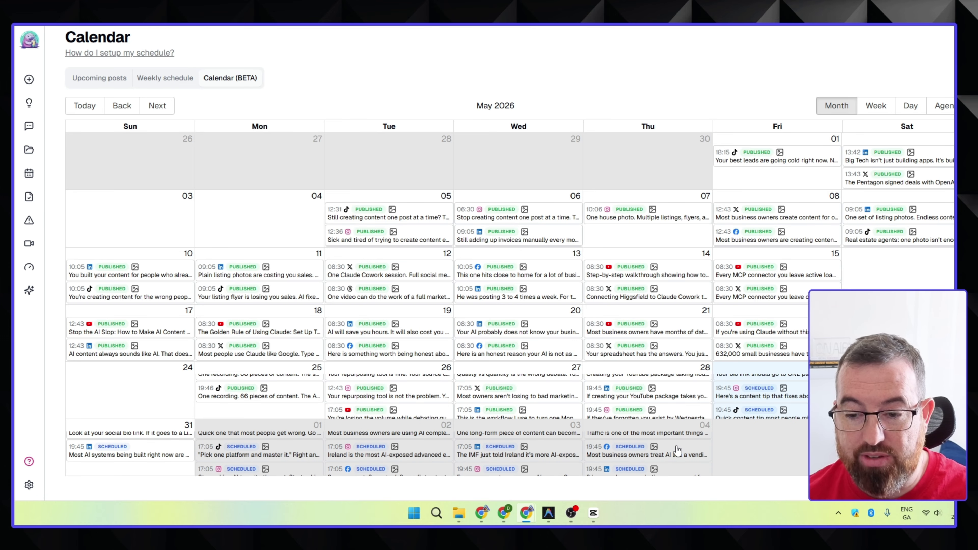
scroll(678, 449, "down", 3)
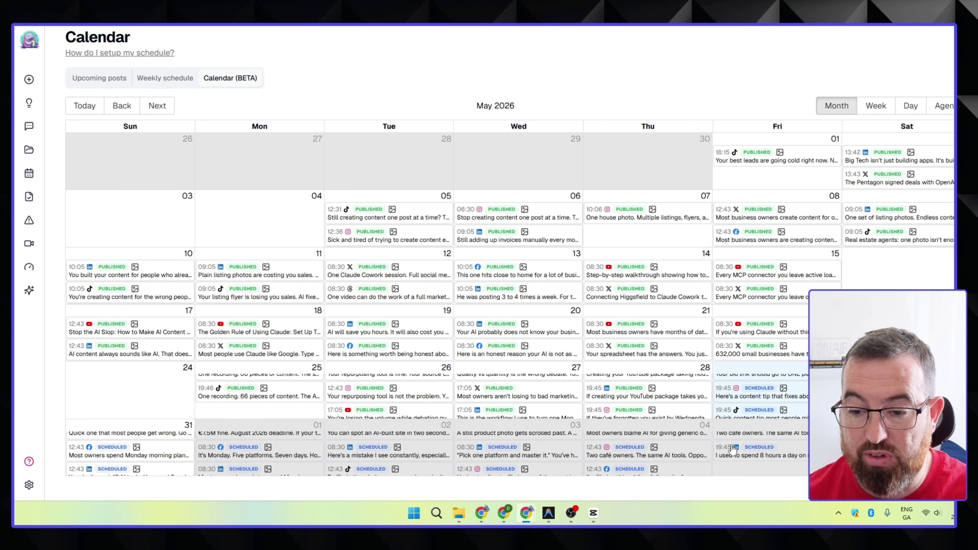
scroll(746, 446, "down", 5)
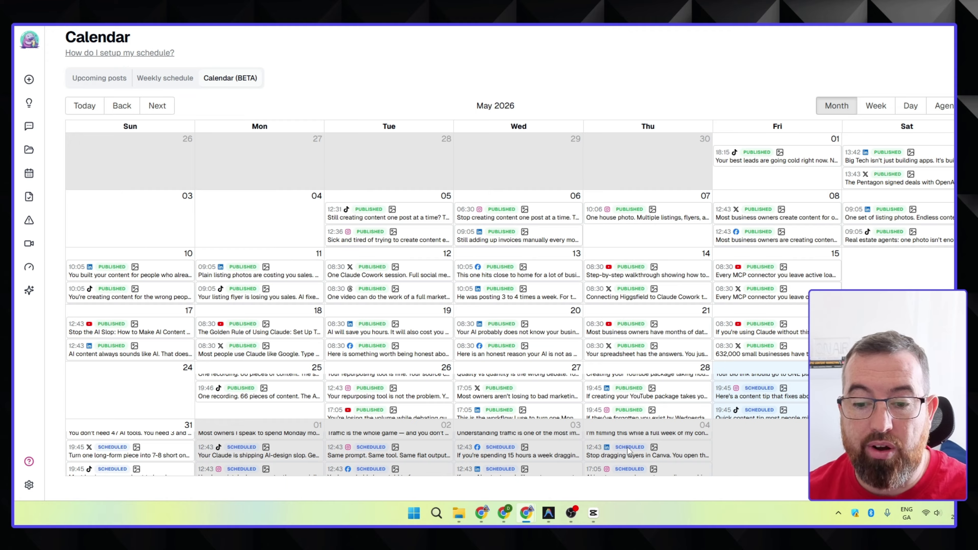
Recheck the "What got scheduled" table in the Claude session, then return to the Blotato calendar
left_click(549, 513)
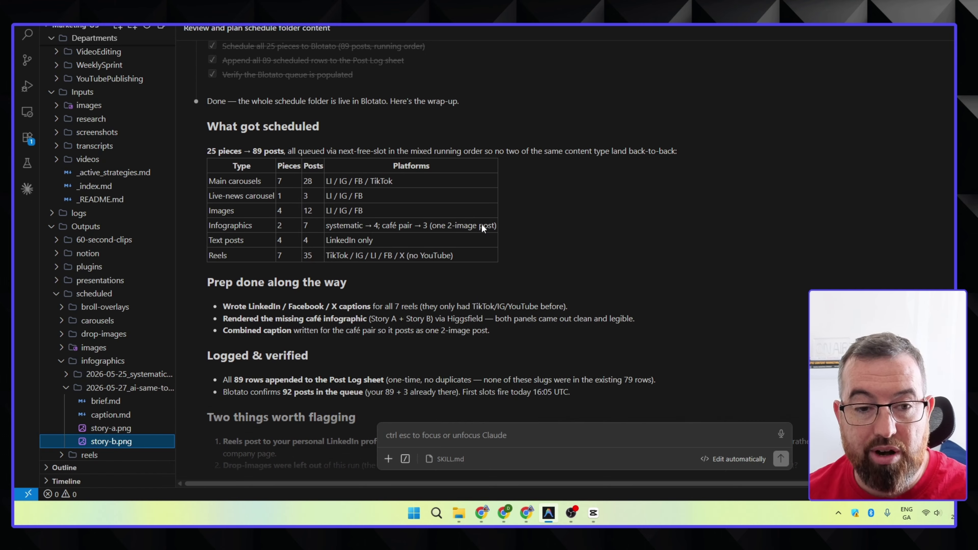
scroll(484, 227, "up", 1)
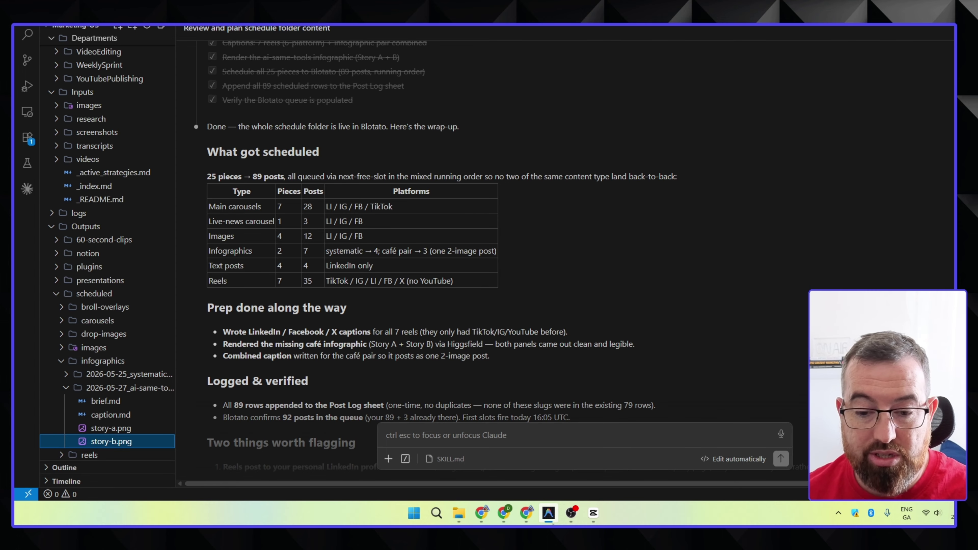
left_click(549, 513)
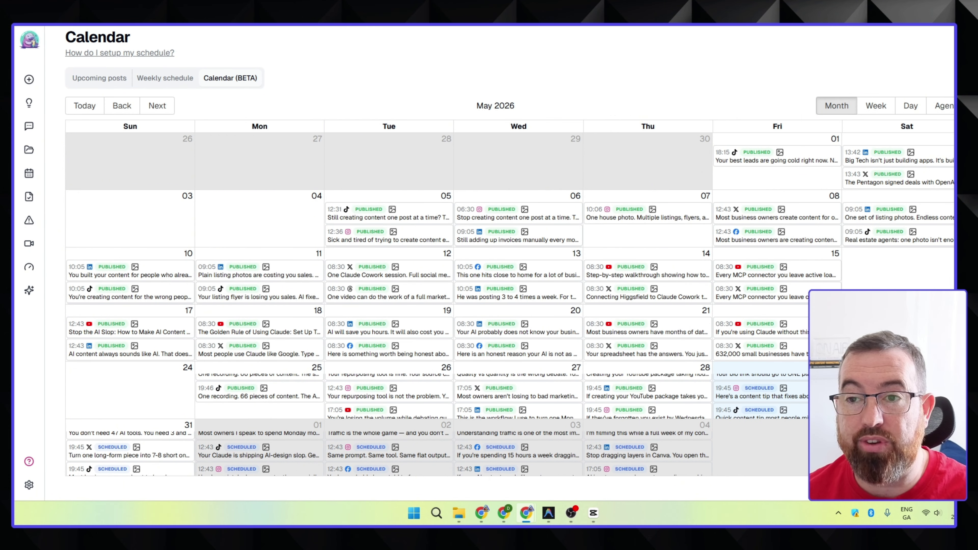
Switch to the Marketing Hub community on Skool and show its Classroom courses
left_click(670, 26)
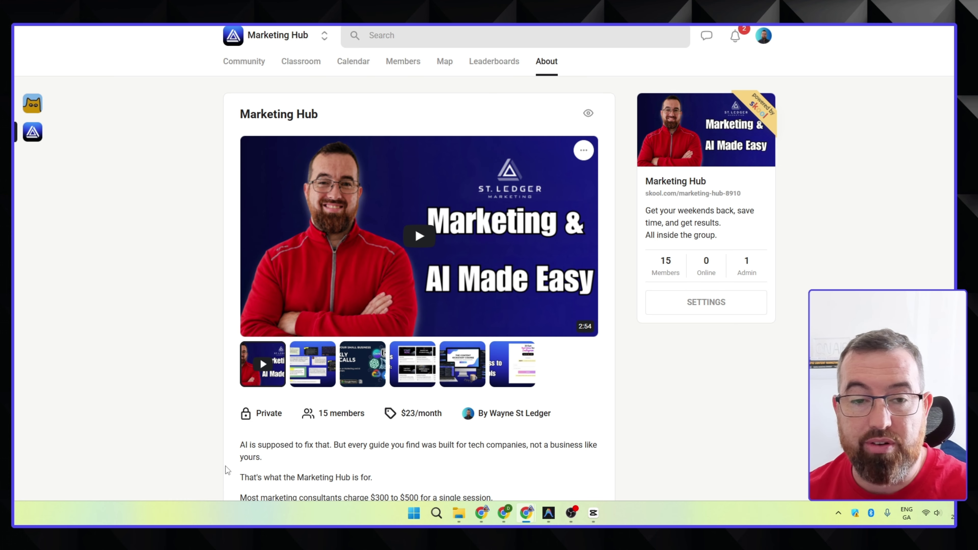
left_click(308, 65)
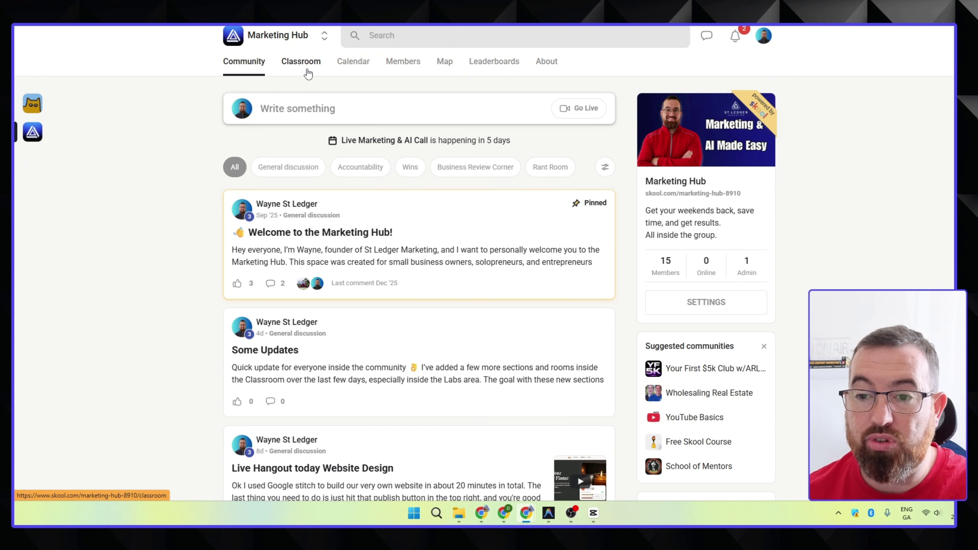
left_click(308, 72)
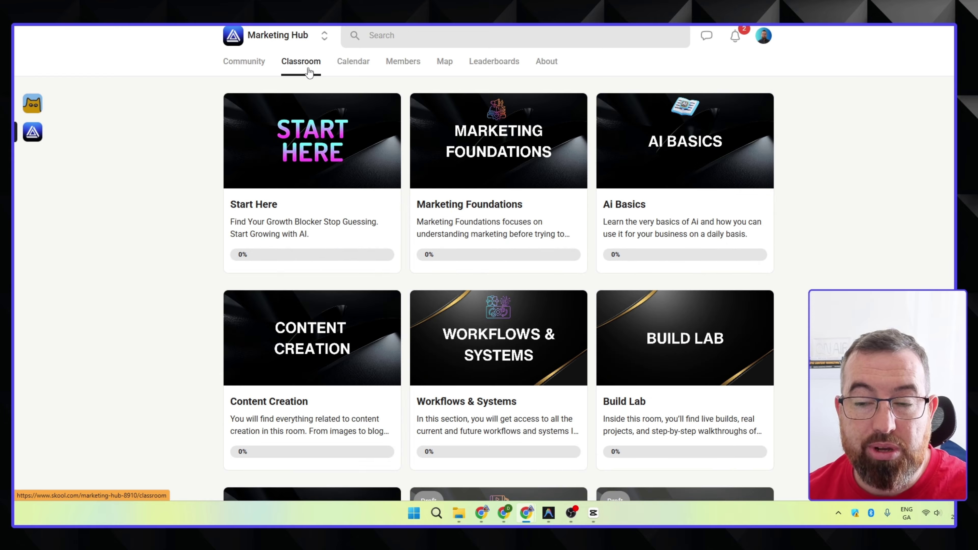